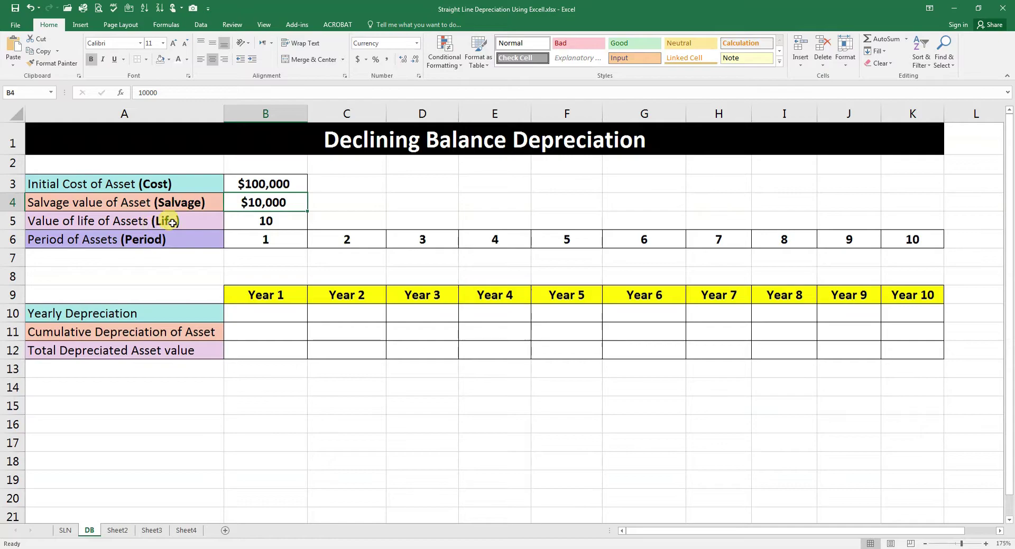
Review the asset life in B5 and the period numbers 1–10 in row 6.
{"action": "left_click", "coordinate": [261, 224]}
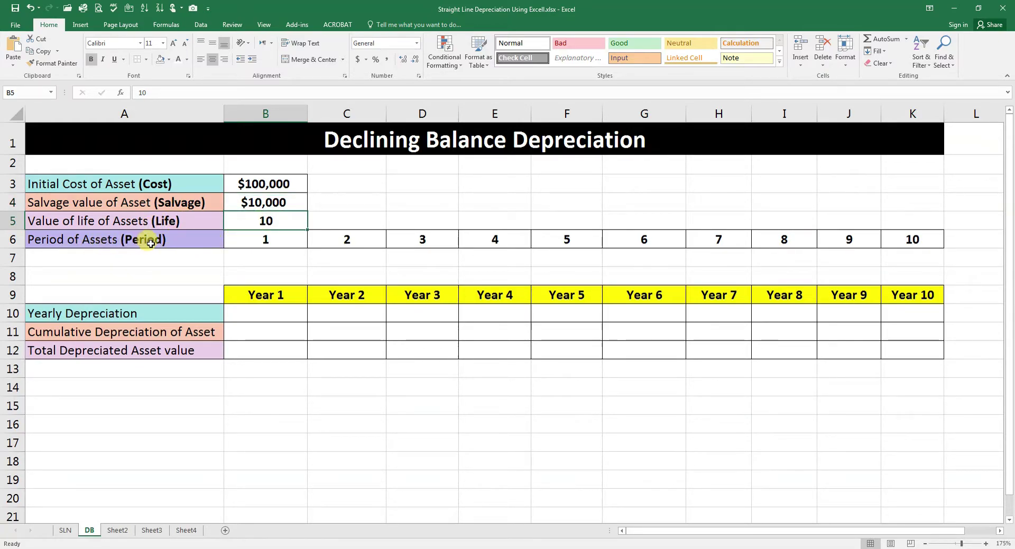
{"action": "left_click_drag", "start_coordinate": [264, 239], "coordinate": [913, 241]}
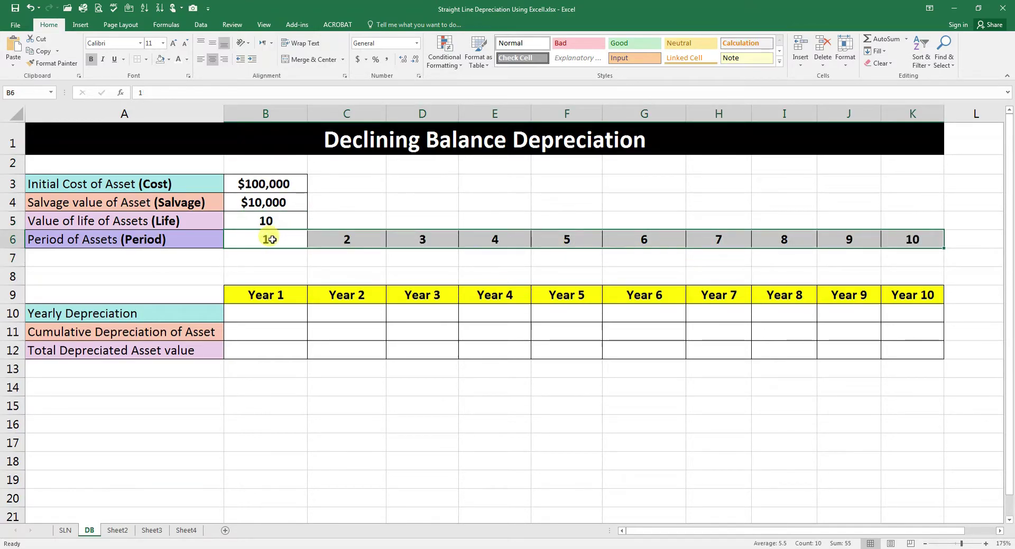
{"action": "left_click_drag", "start_coordinate": [262, 241], "coordinate": [911, 240]}
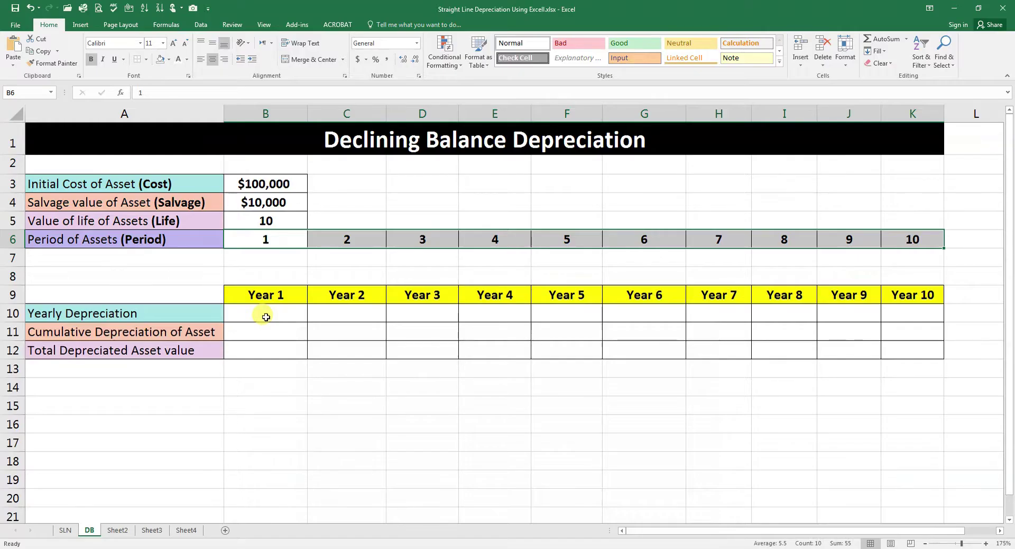
Enter =DB(B3,B4,B5,B6) in B10 via the Financial functions, giving $20,600.
{"action": "left_click", "coordinate": [264, 312]}
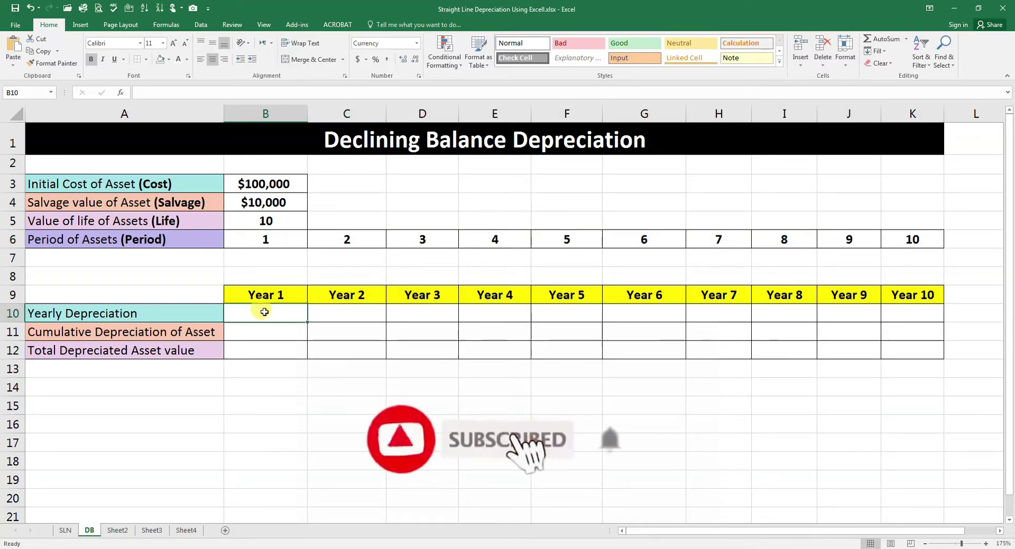
{"action": "left_click", "coordinate": [166, 24]}
{"action": "left_click", "coordinate": [103, 65]}
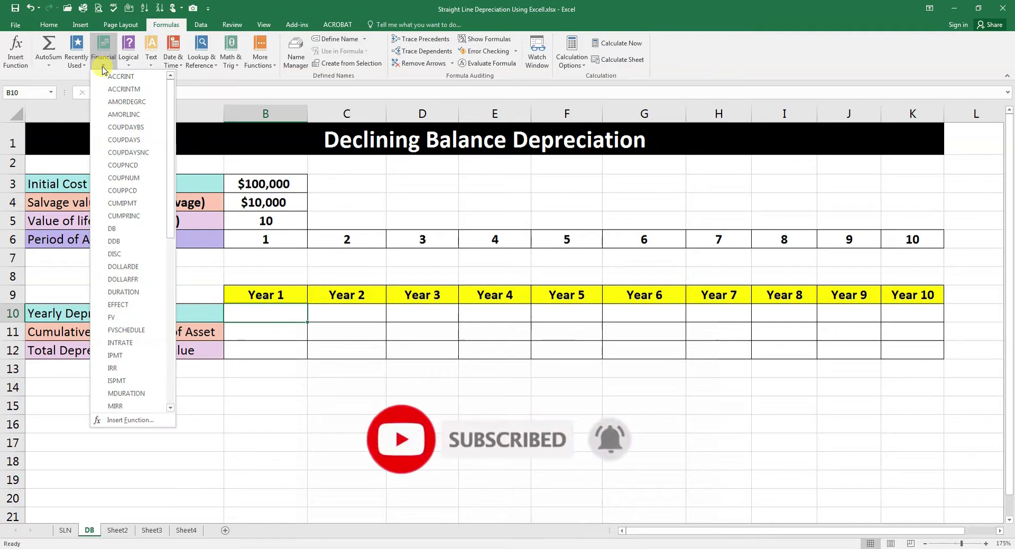
{"action": "scroll", "coordinate": [123, 329], "scroll_direction": "down", "scroll_amount": 1}
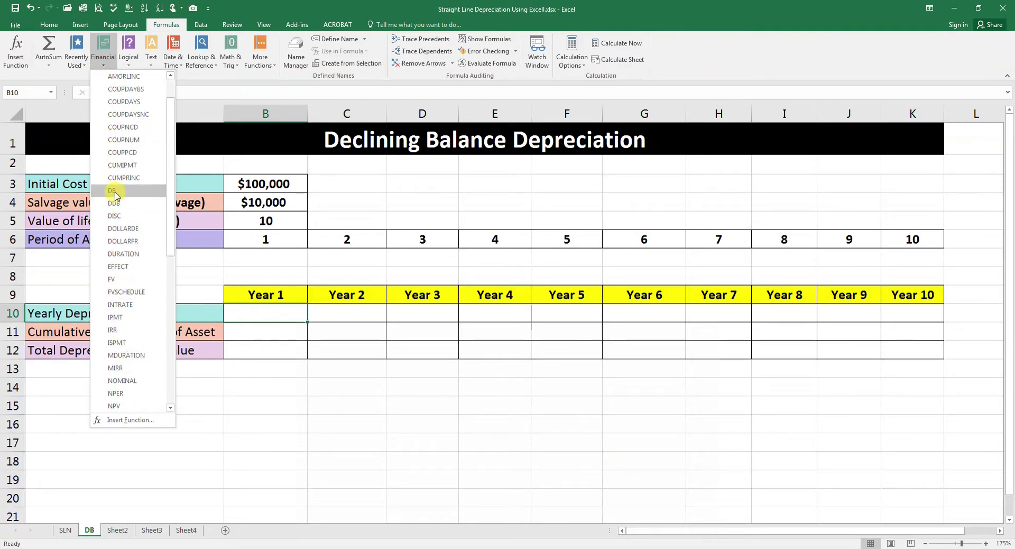
{"action": "left_click", "coordinate": [113, 191]}
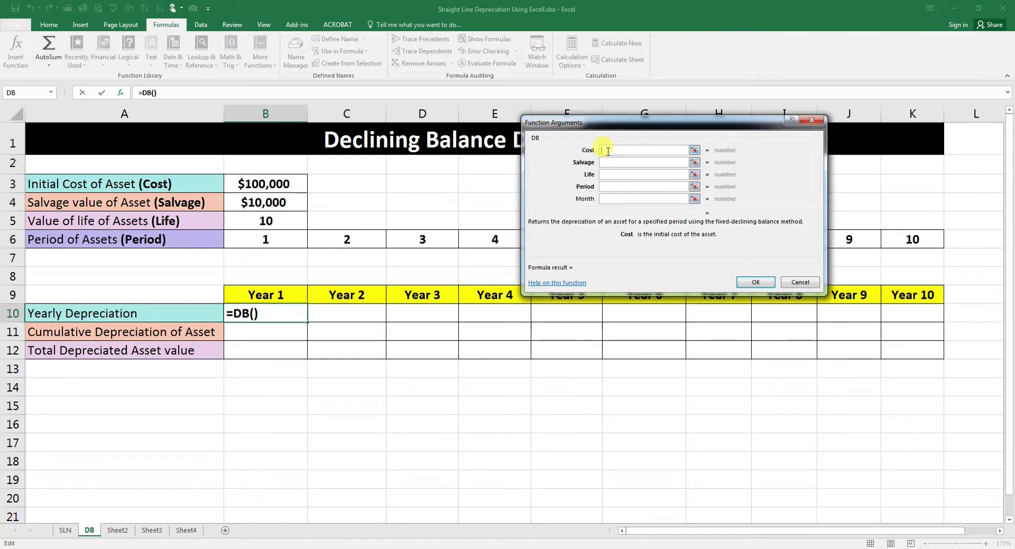
{"action": "left_click", "coordinate": [275, 184]}
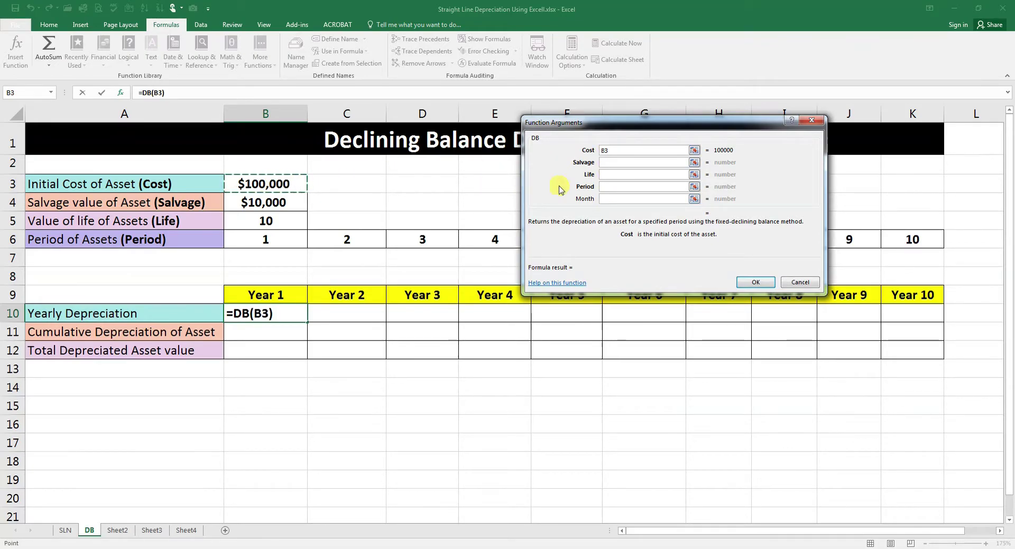
{"action": "left_click", "coordinate": [606, 164]}
{"action": "left_click", "coordinate": [272, 202]}
{"action": "left_click", "coordinate": [603, 175]}
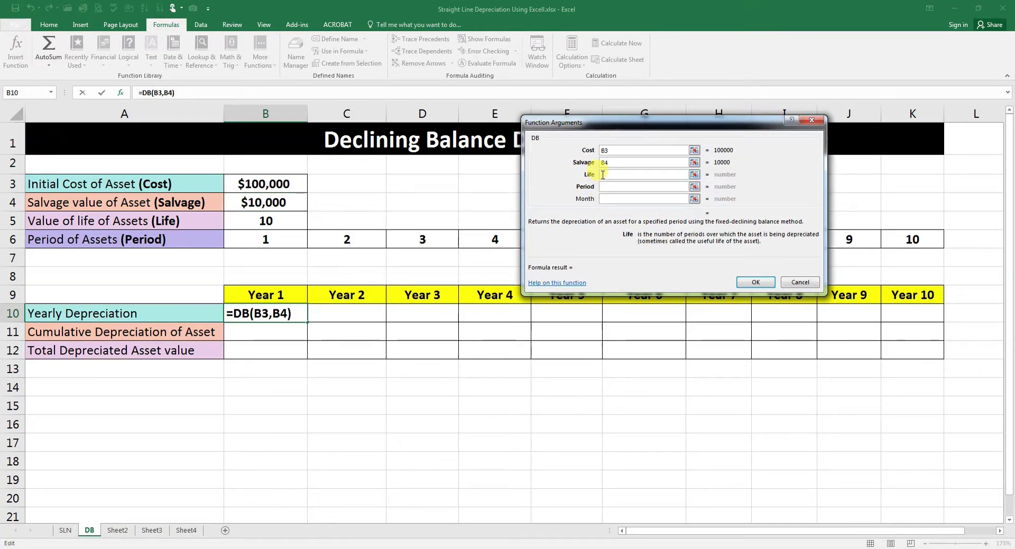
{"action": "left_click", "coordinate": [279, 226]}
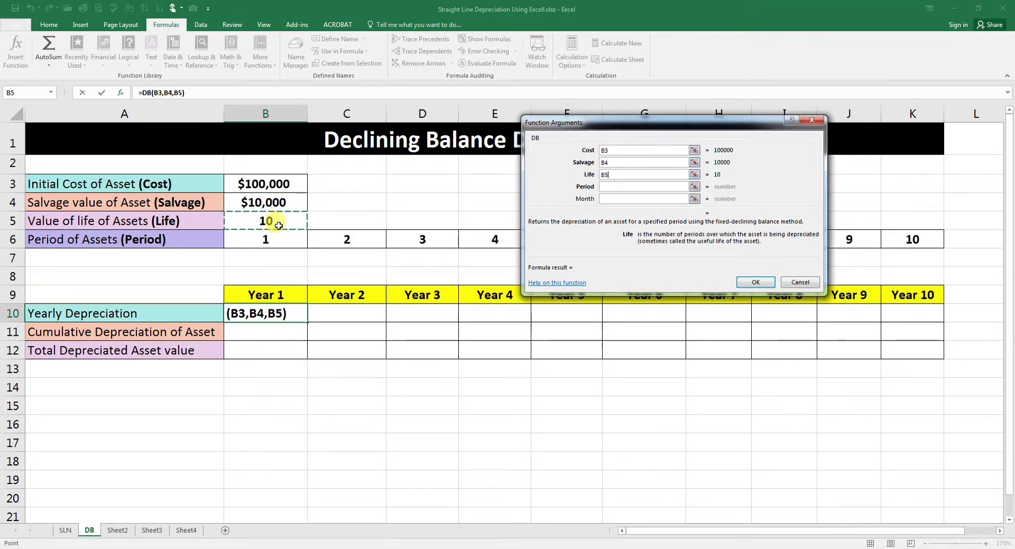
{"action": "left_click", "coordinate": [606, 186]}
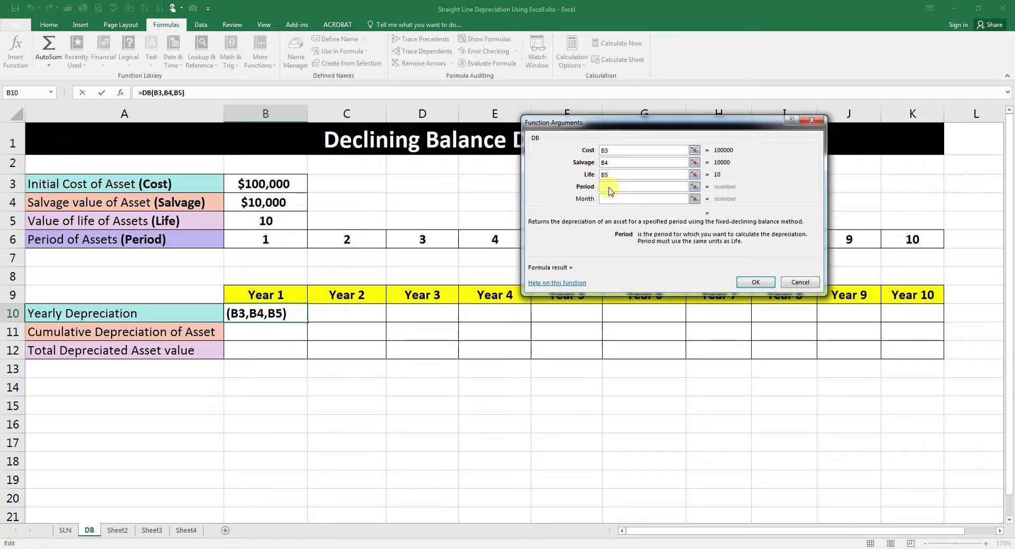
{"action": "left_click", "coordinate": [284, 239]}
{"action": "key", "text": "Return"}
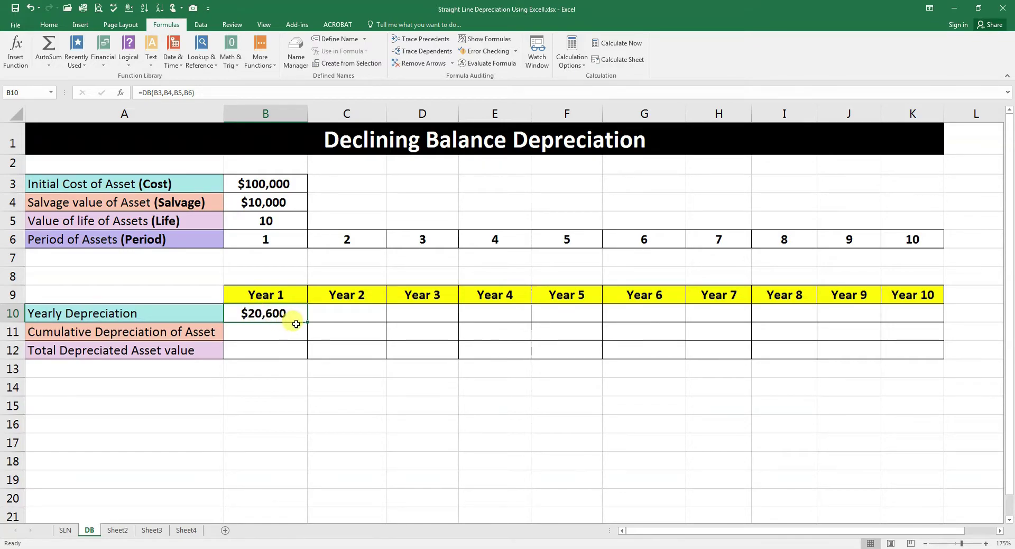
Fill the B10 DB formula across to K10, then reinspect inputs B3:B5 and B10.
{"action": "left_click_drag", "start_coordinate": [309, 322], "coordinate": [922, 326]}
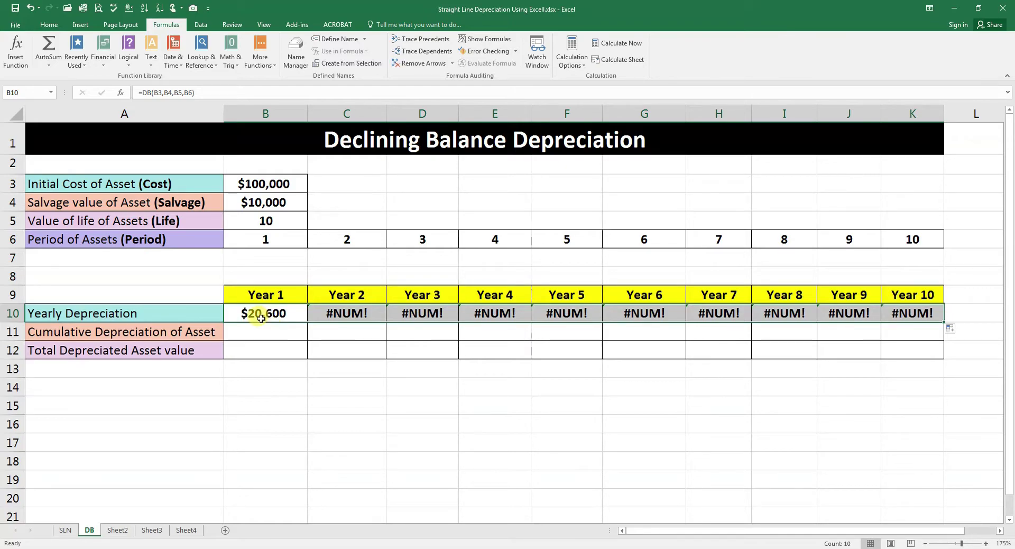
{"action": "left_click_drag", "start_coordinate": [263, 182], "coordinate": [260, 220]}
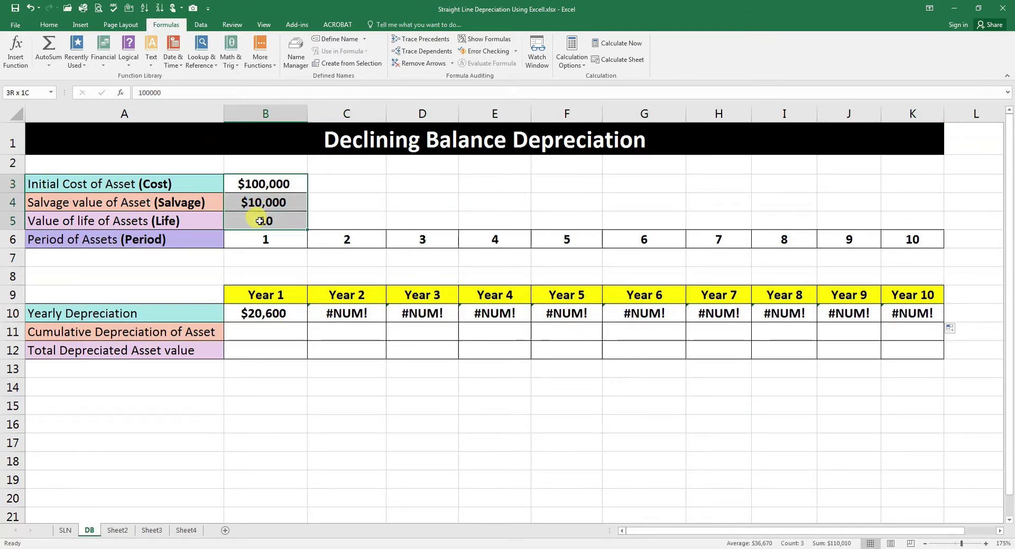
{"action": "left_click", "coordinate": [261, 313]}
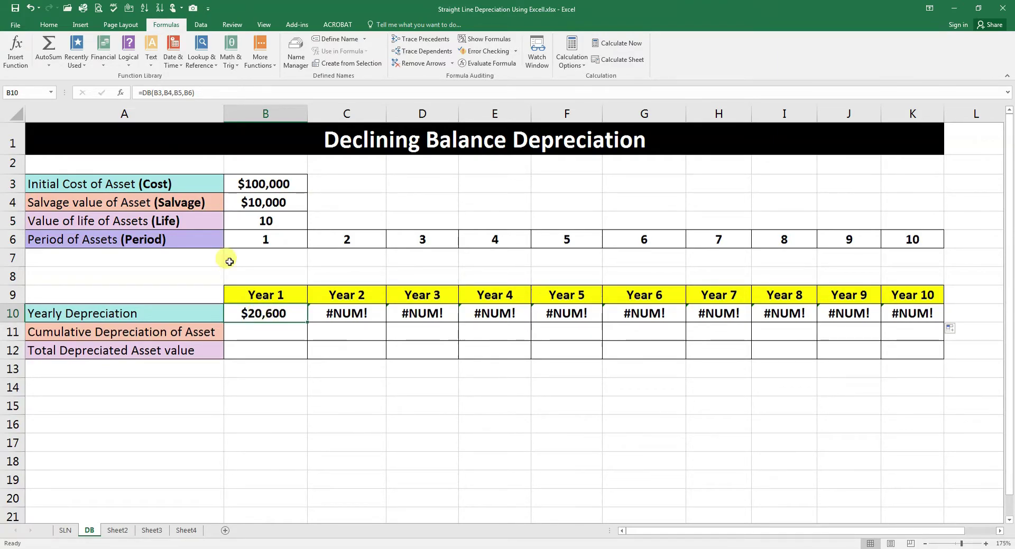
Make B3, B4 and B5 absolute with F4 in the B10 formula and refill across to K10.
{"action": "left_click", "coordinate": [158, 93]}
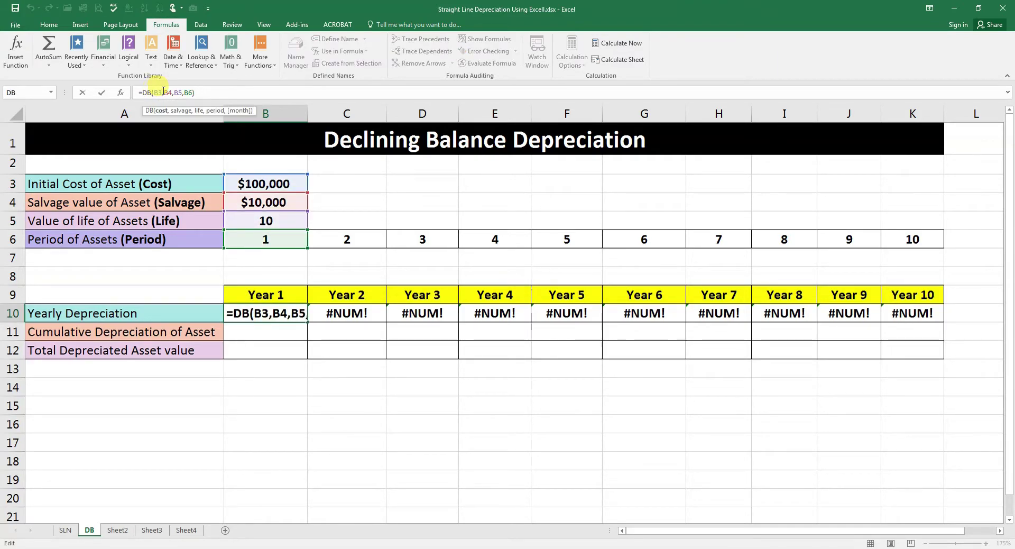
{"action": "key", "text": "F4"}
{"action": "left_click_drag", "start_coordinate": [155, 92], "coordinate": [173, 88]}
{"action": "left_click", "coordinate": [176, 92]}
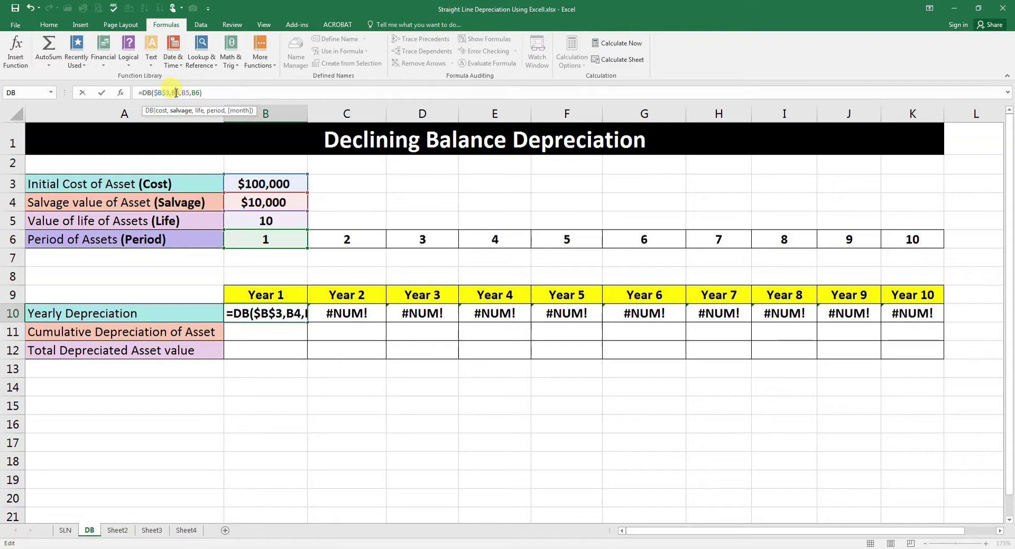
{"action": "key", "text": "F4"}
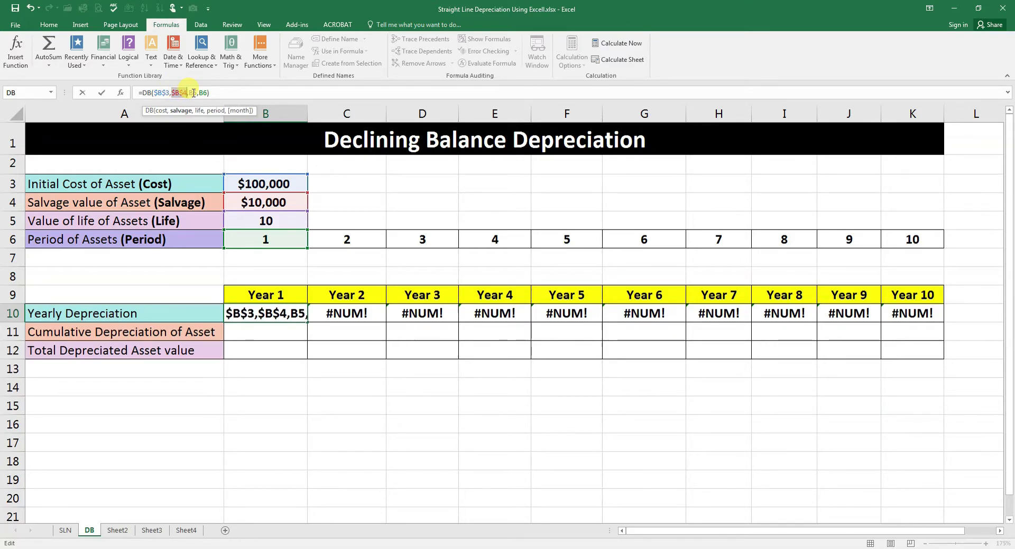
{"action": "left_click", "coordinate": [193, 93]}
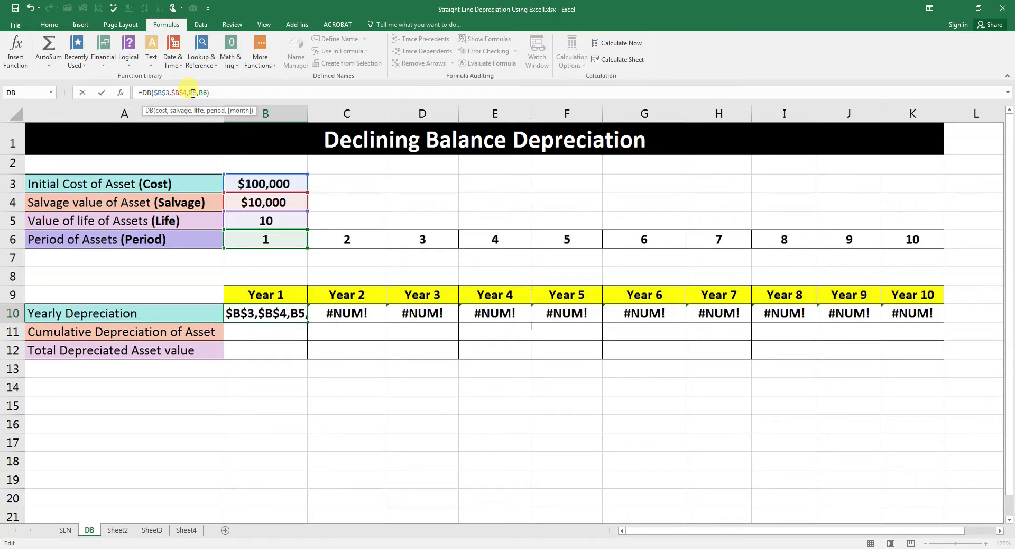
{"action": "key", "text": "F4"}
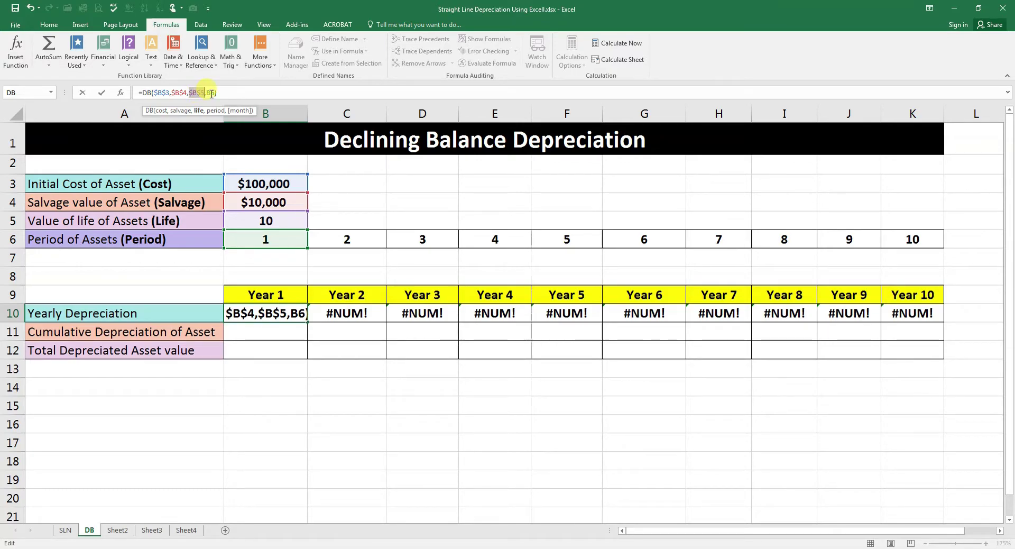
{"action": "key", "text": "Return"}
{"action": "left_click", "coordinate": [289, 317]}
{"action": "left_click_drag", "start_coordinate": [292, 320], "coordinate": [937, 329]}
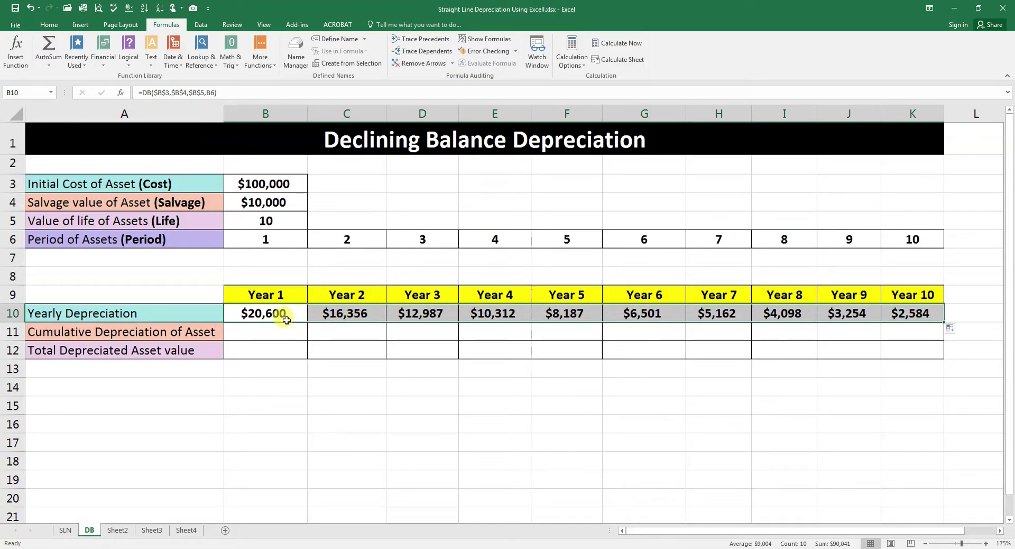
Inspect the Year 2 and Year 3 DB formulas, then select B10:K10 to check the total.
{"action": "left_click", "coordinate": [345, 313]}
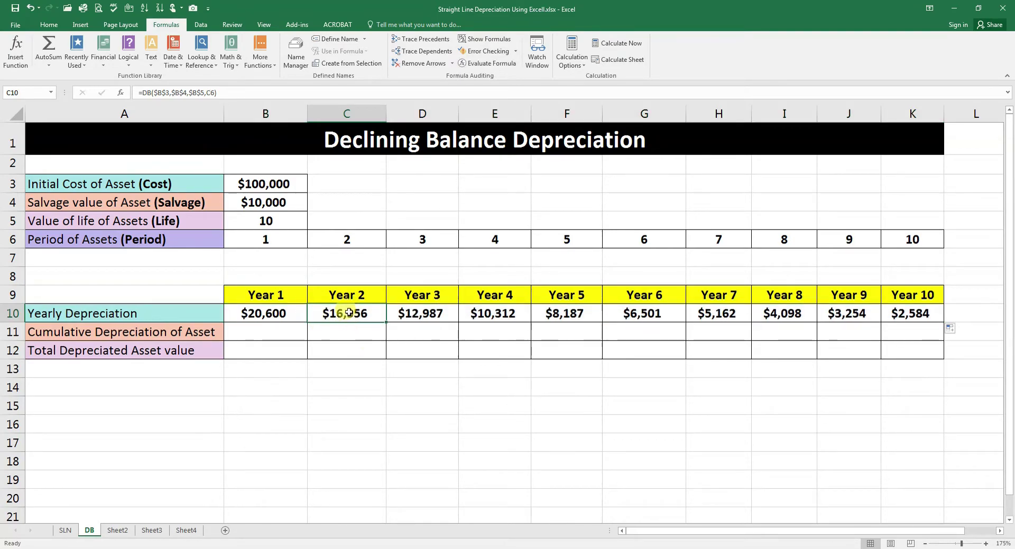
{"action": "double_click", "coordinate": [349, 312]}
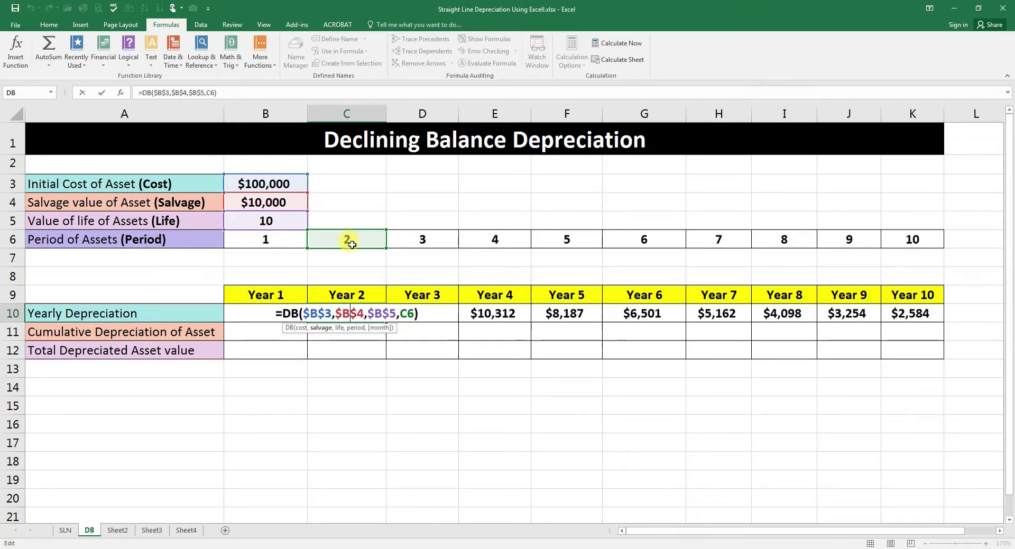
{"action": "key", "text": "Return"}
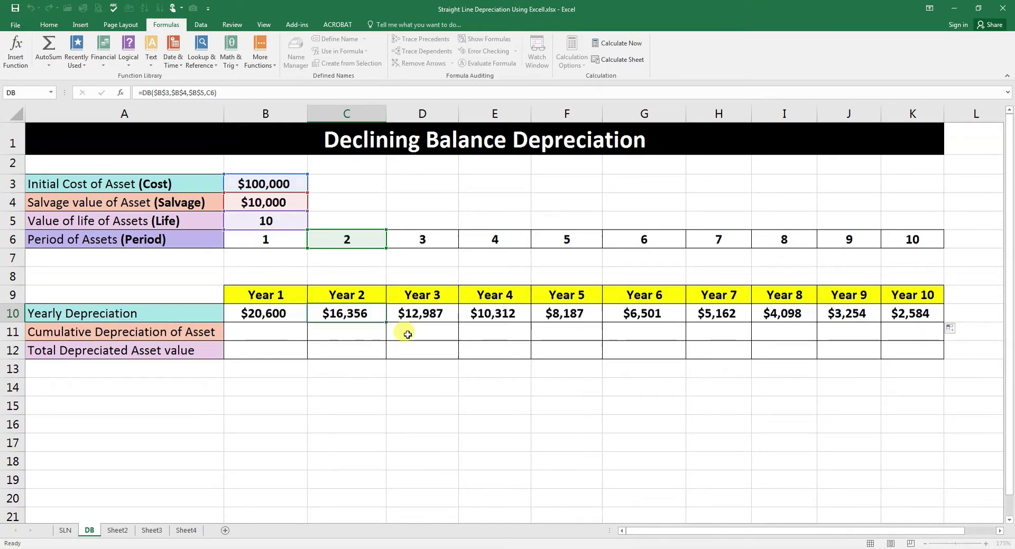
{"action": "double_click", "coordinate": [421, 313]}
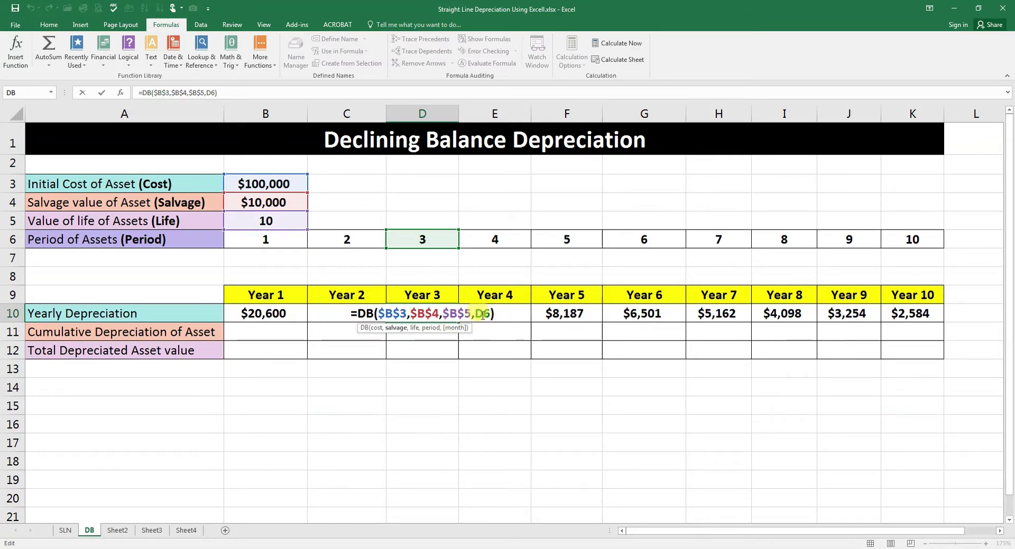
{"action": "key", "text": "Return"}
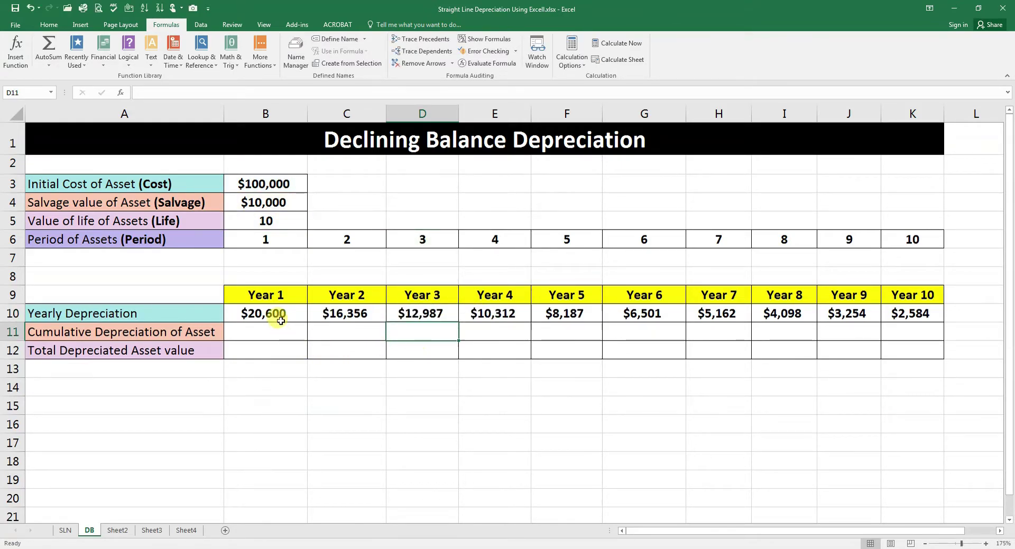
{"action": "left_click", "coordinate": [280, 321]}
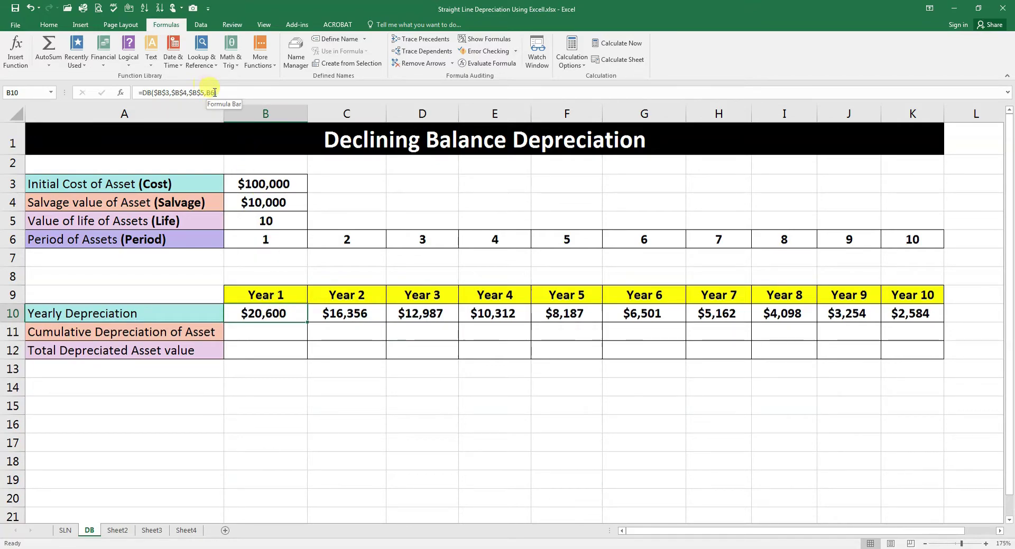
{"action": "left_click", "coordinate": [288, 331]}
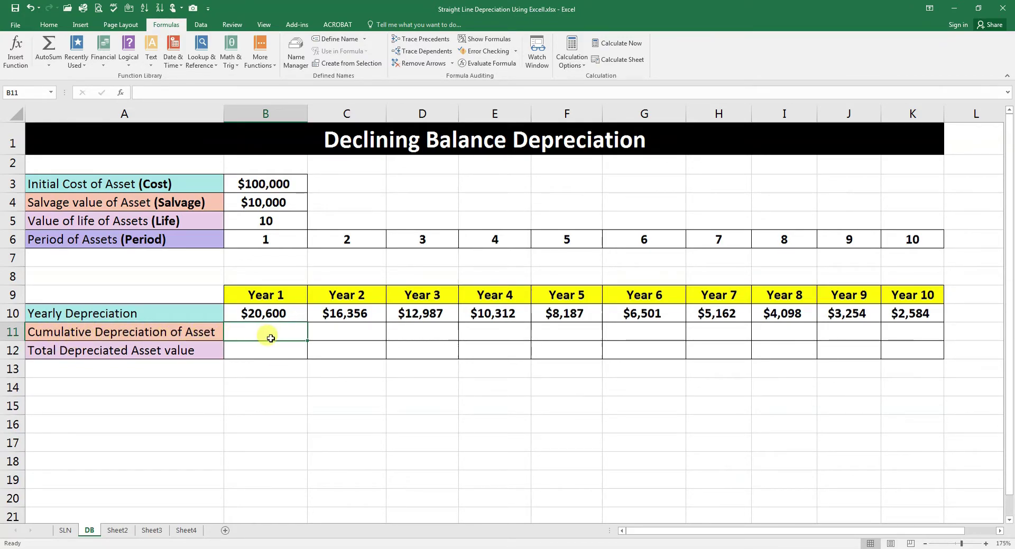
{"action": "left_click_drag", "start_coordinate": [268, 313], "coordinate": [910, 315]}
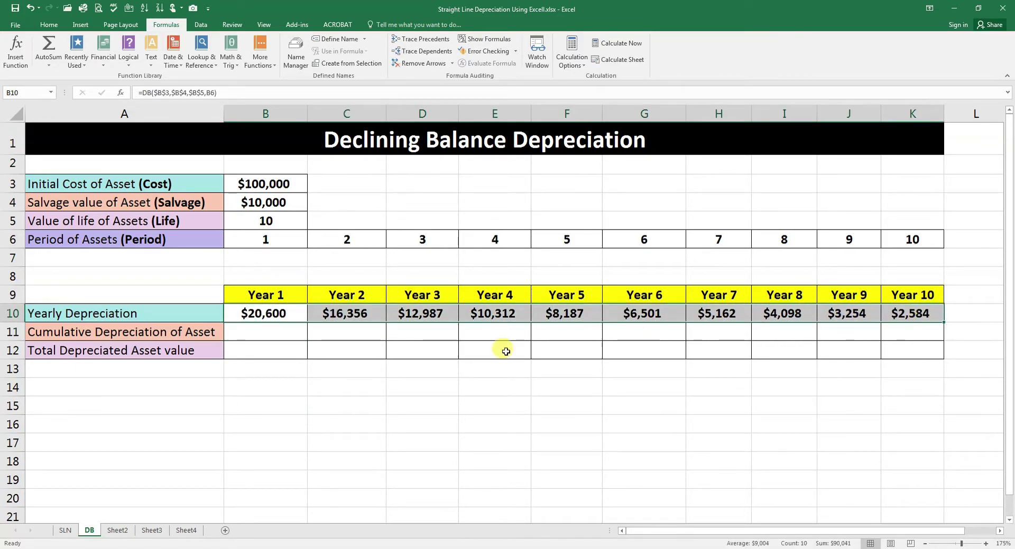
Enter =B10 in B11 and =B11+C10 in C11 for cumulative depreciation.
{"action": "left_click", "coordinate": [259, 330]}
{"action": "type", "text": "="}
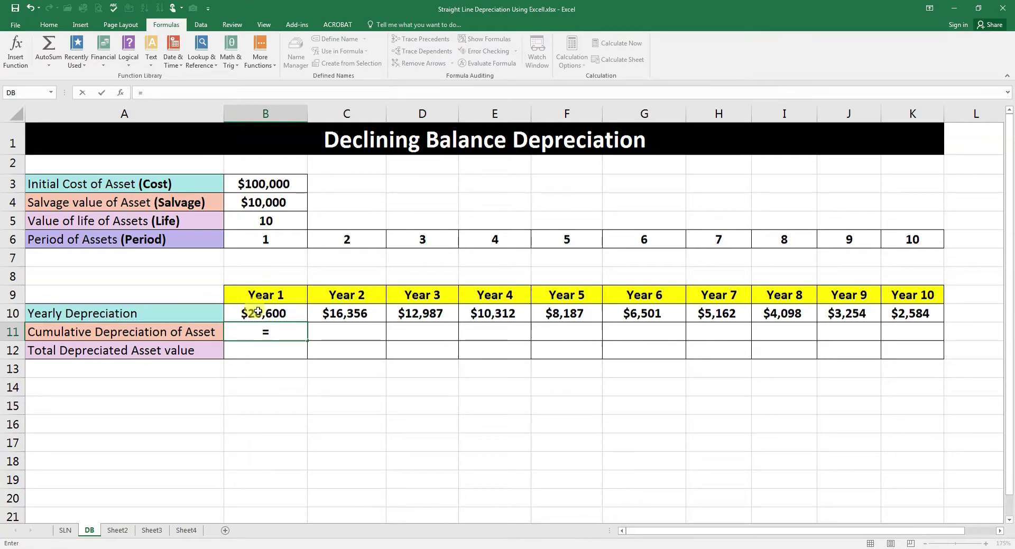
{"action": "left_click", "coordinate": [257, 312]}
{"action": "key", "text": "Return"}
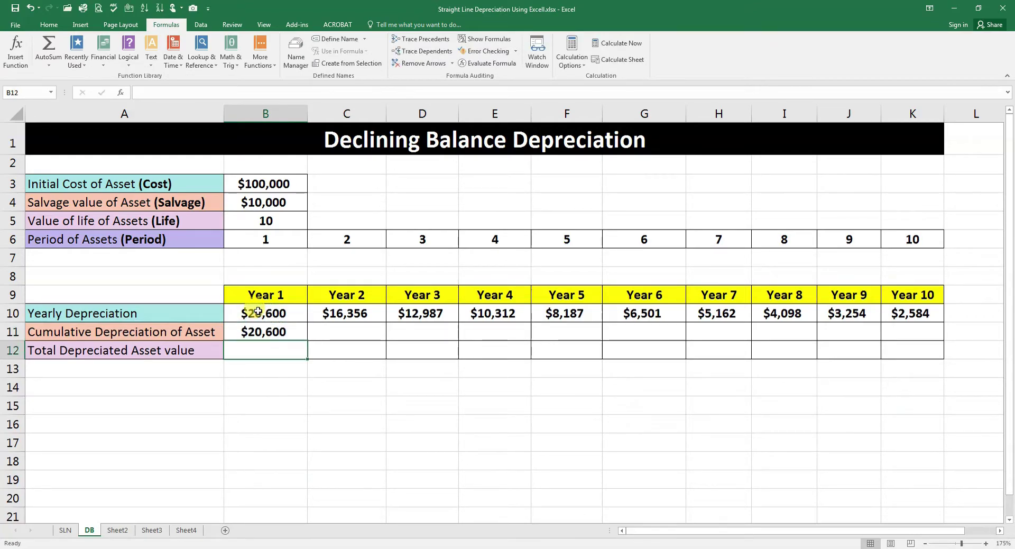
{"action": "left_click", "coordinate": [358, 332]}
{"action": "type", "text": "="}
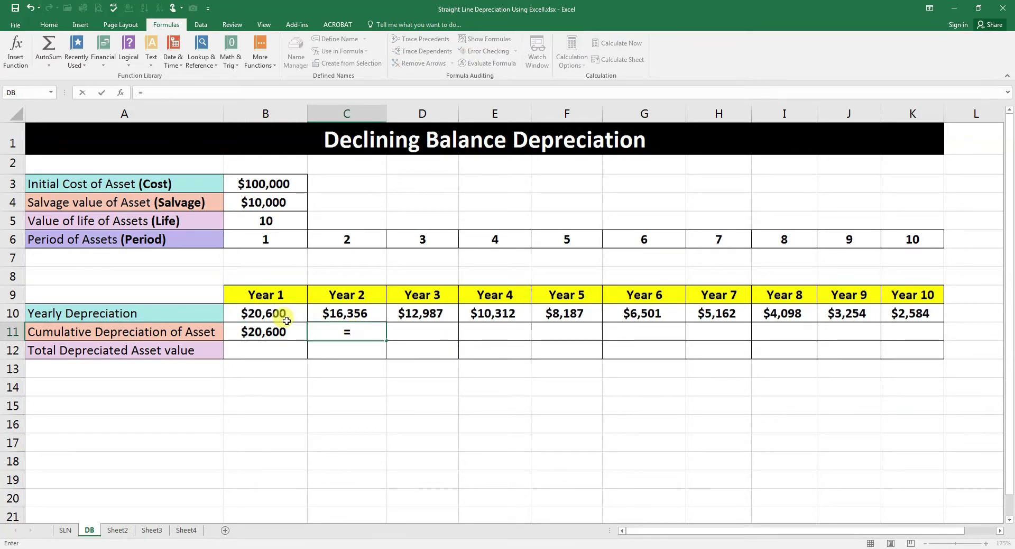
{"action": "left_click", "coordinate": [274, 335]}
{"action": "type", "text": "+"}
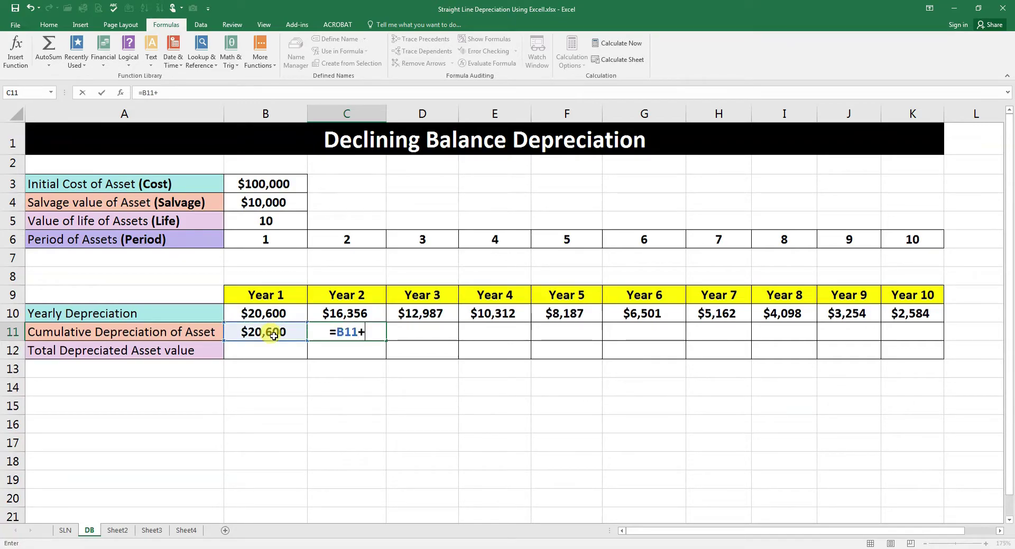
{"action": "left_click", "coordinate": [343, 313]}
{"action": "key", "text": "Return"}
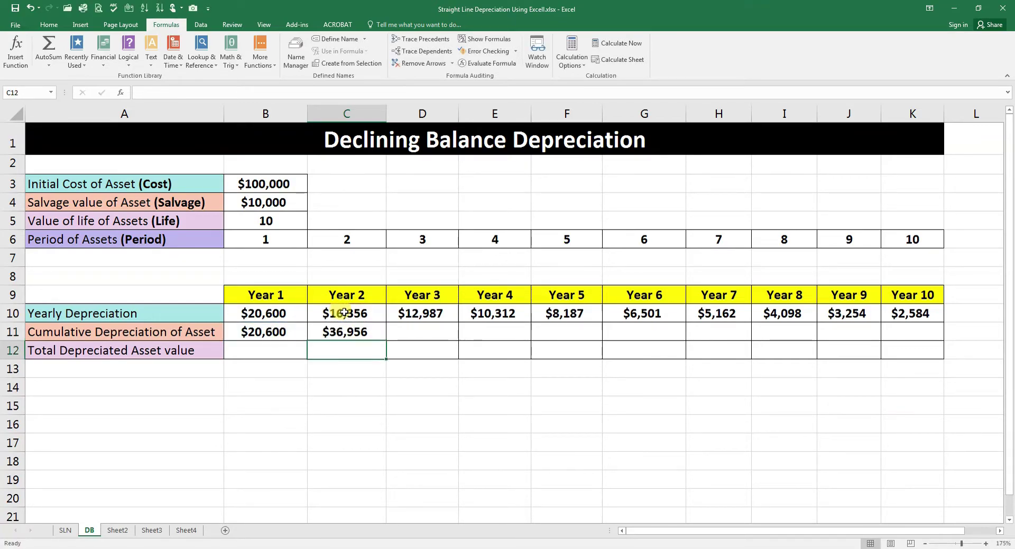
Enter =C11+D10 in D11 and fill it across to K11, reaching $90,041.
{"action": "left_click", "coordinate": [434, 333]}
{"action": "type", "text": "="}
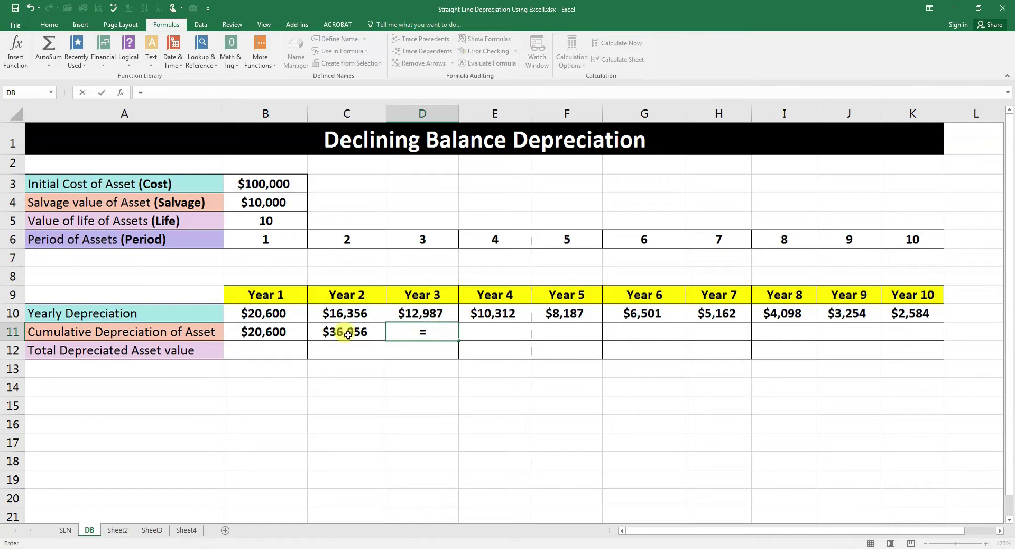
{"action": "left_click", "coordinate": [347, 334]}
{"action": "type", "text": "+"}
{"action": "left_click", "coordinate": [403, 315]}
{"action": "key", "text": "Return"}
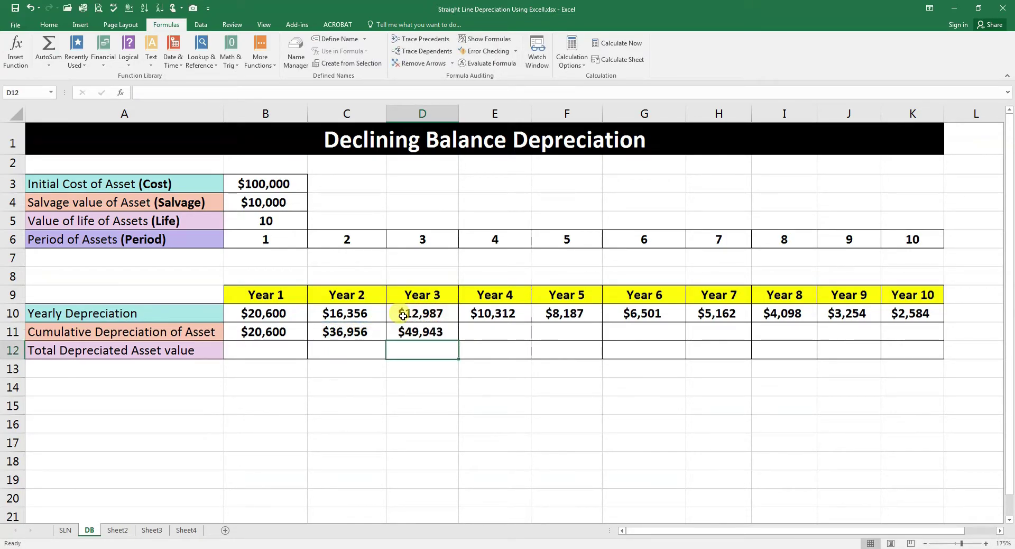
{"action": "left_click", "coordinate": [446, 336]}
{"action": "left_click_drag", "start_coordinate": [458, 341], "coordinate": [912, 346]}
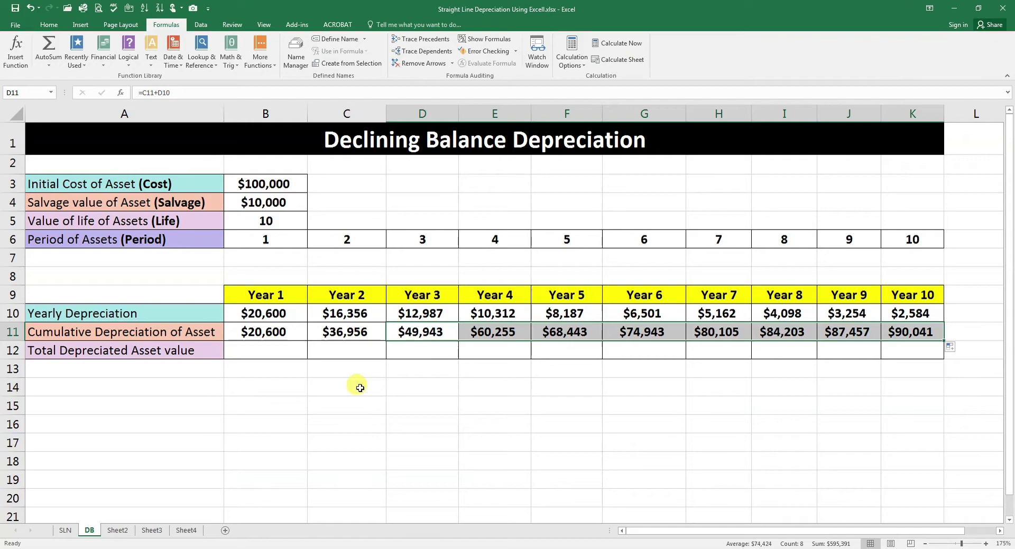
{"action": "left_click", "coordinate": [258, 350]}
Enter =B3-B11 in B12 for the Year 1 remaining asset value.
{"action": "type", "text": "="}
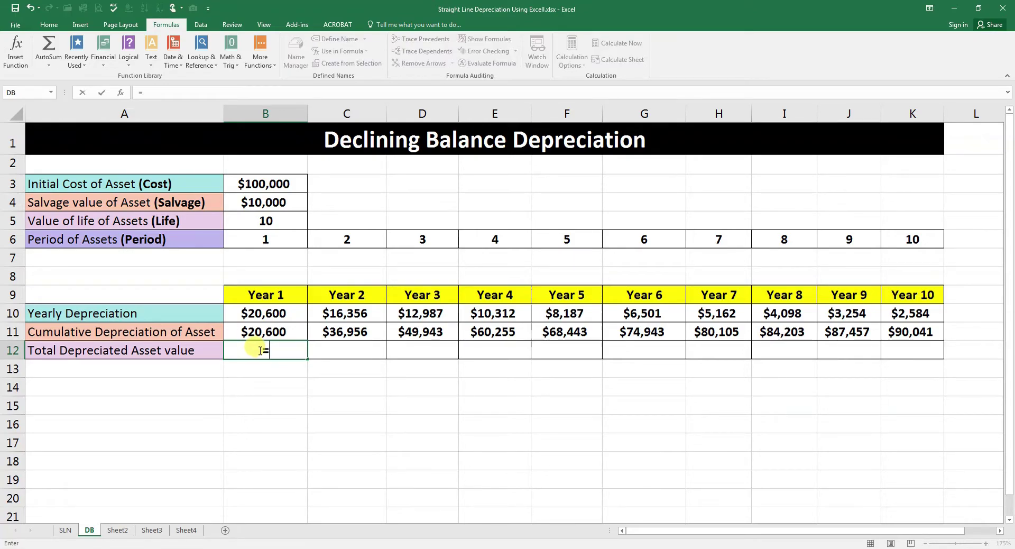
{"action": "left_click", "coordinate": [259, 186]}
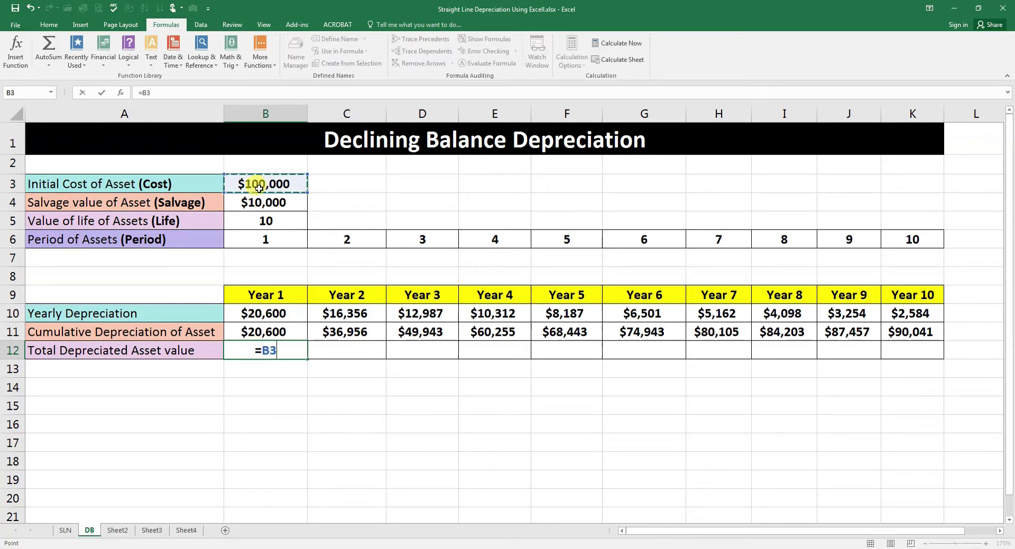
{"action": "type", "text": "-"}
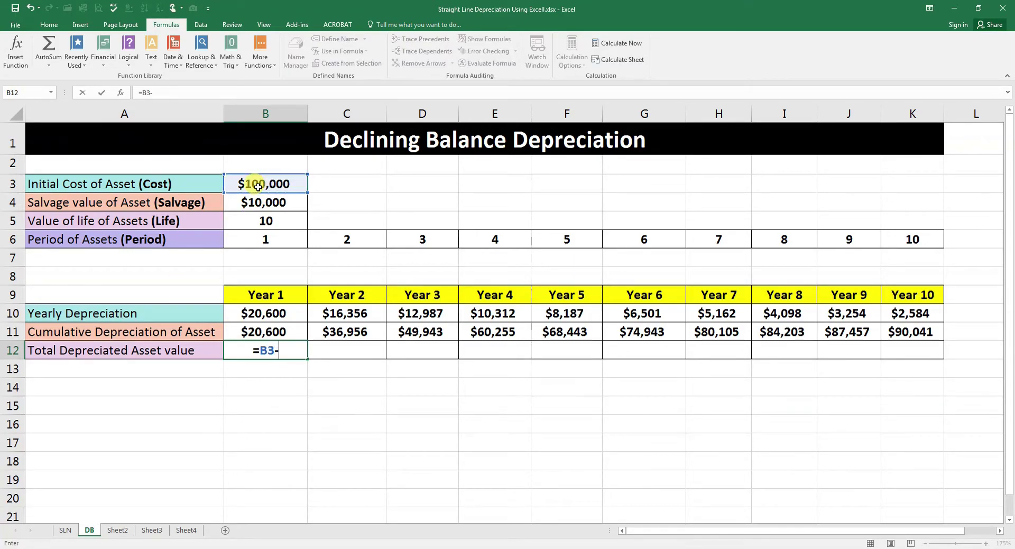
{"action": "left_click", "coordinate": [260, 331]}
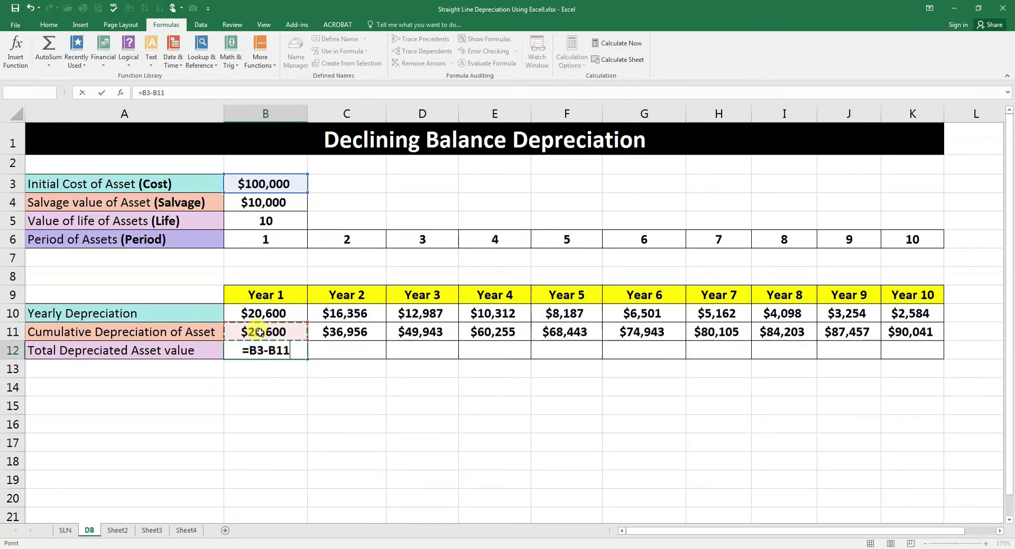
{"action": "key", "text": "Return"}
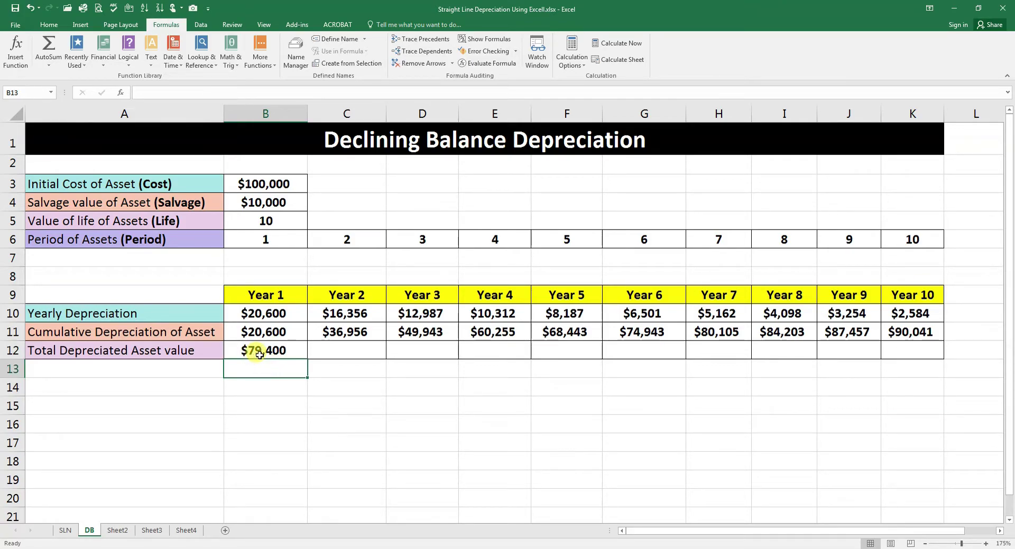
{"action": "left_click", "coordinate": [279, 351]}
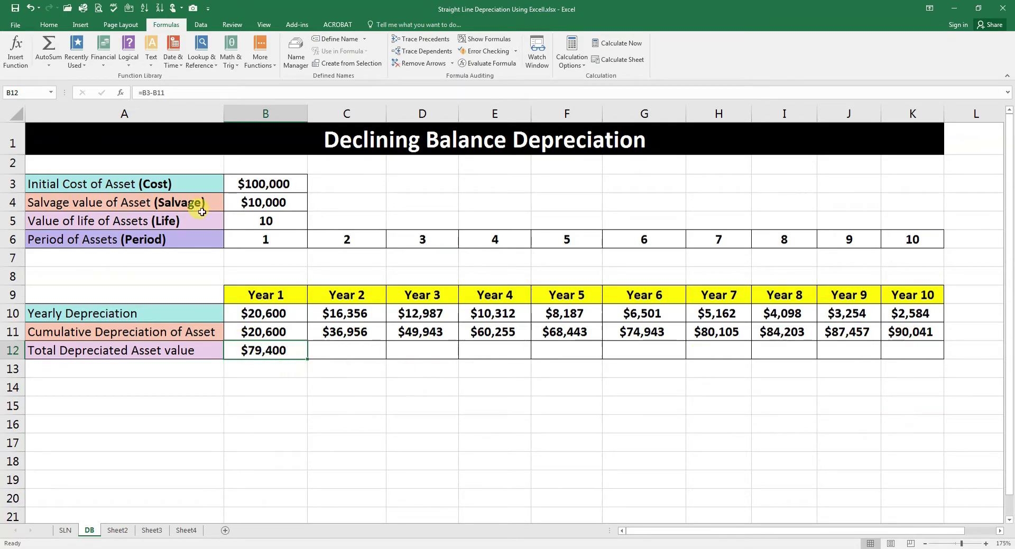
Change B12 to =$B$3-B11 and fill it across to K12, ending at $9,959.
{"action": "left_click", "coordinate": [147, 93]}
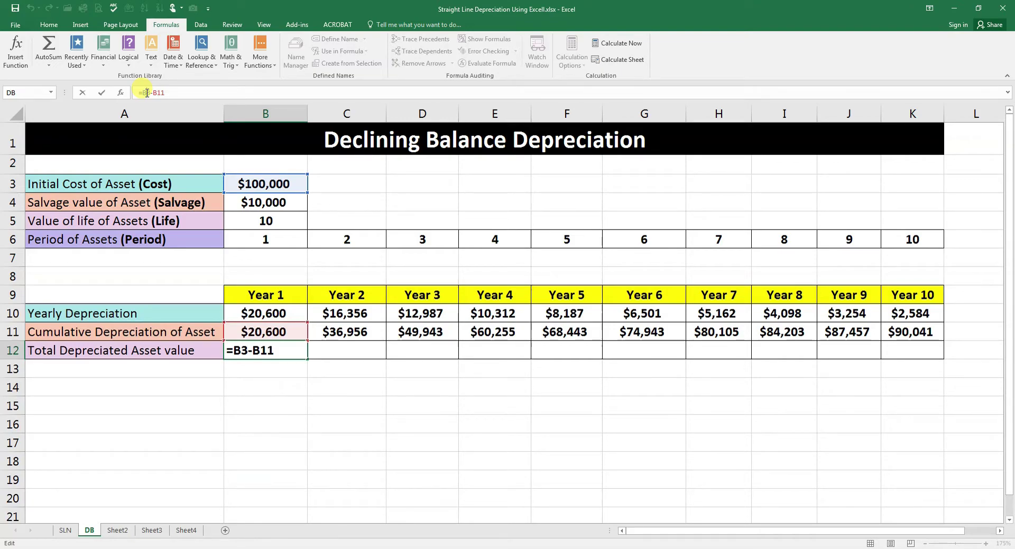
{"action": "key", "text": "F4"}
{"action": "key", "text": "Return"}
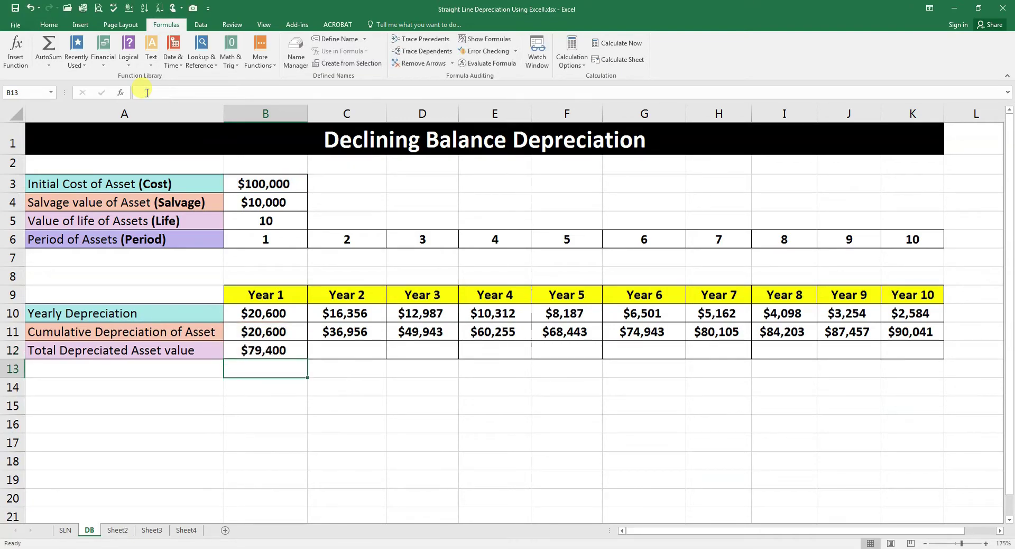
{"action": "left_click", "coordinate": [281, 354]}
{"action": "left_click_drag", "start_coordinate": [307, 359], "coordinate": [931, 374]}
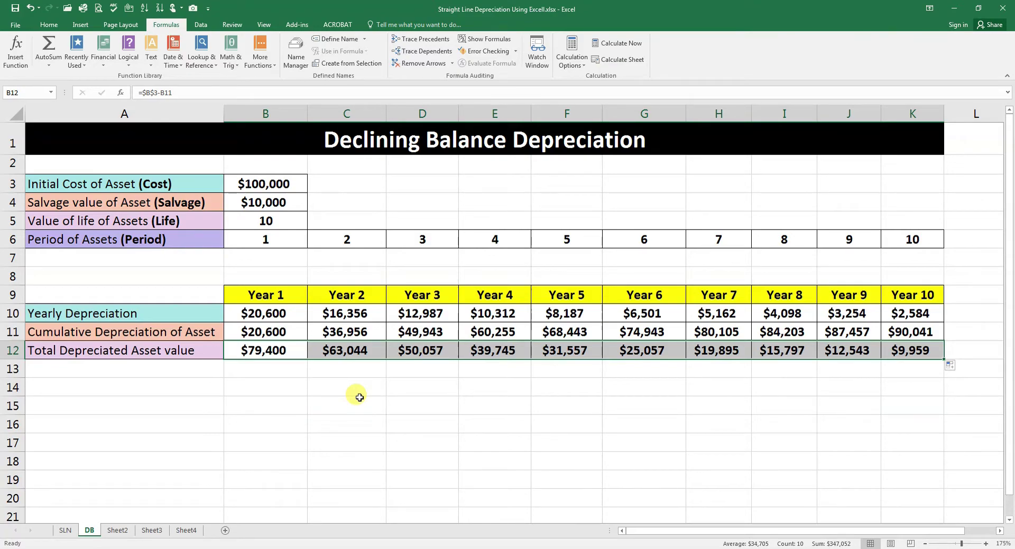
Enter the ratio C12/B12 in C14 and format it as a percentage (79%).
{"action": "left_click", "coordinate": [334, 387]}
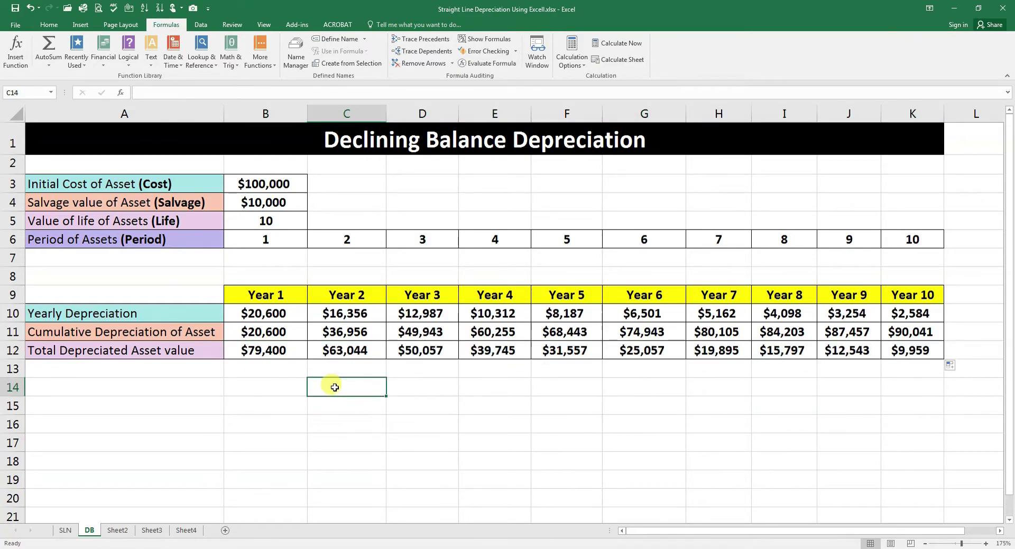
{"action": "type", "text": "="}
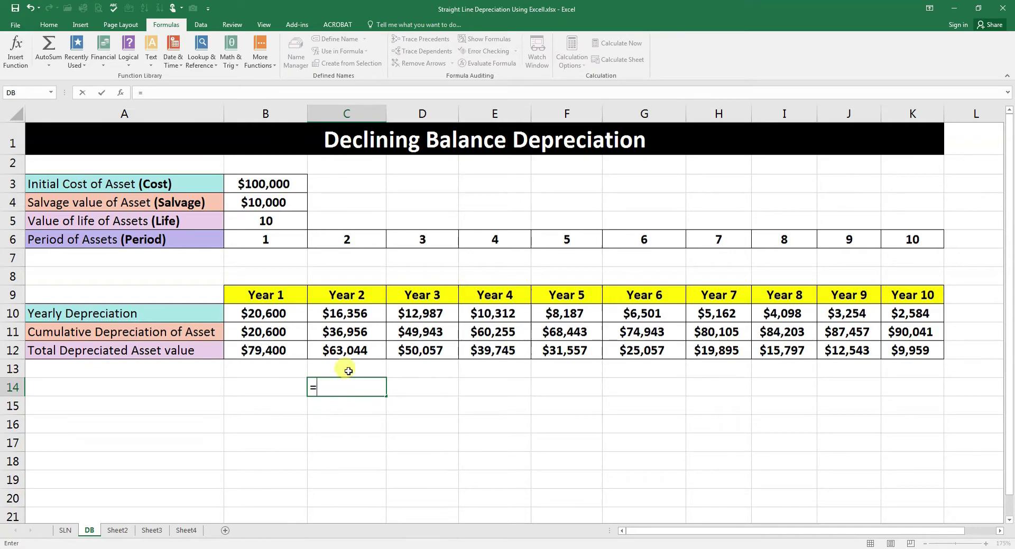
{"action": "left_click", "coordinate": [367, 350]}
{"action": "type", "text": "-"}
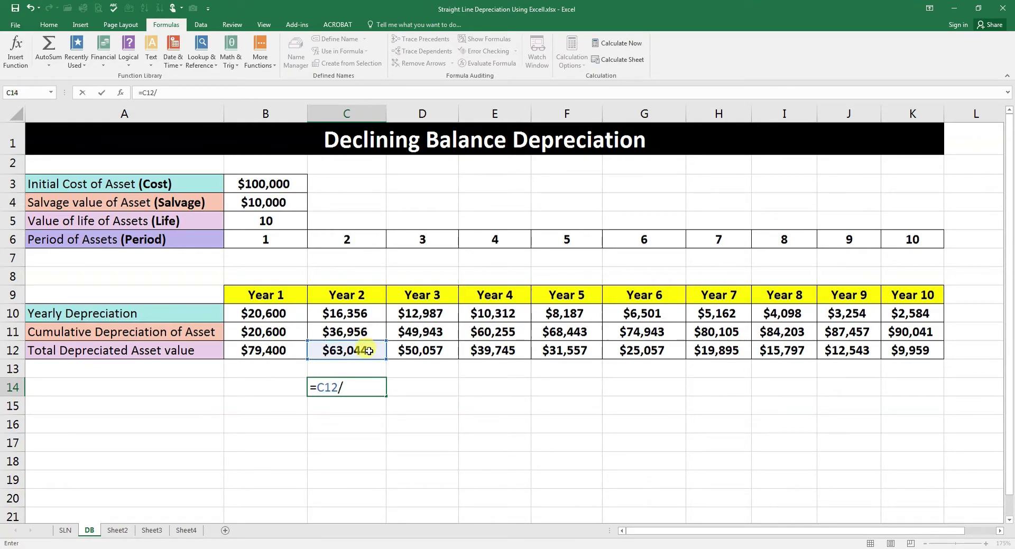
{"action": "left_click", "coordinate": [272, 346]}
{"action": "key", "text": "ctrl+Return"}
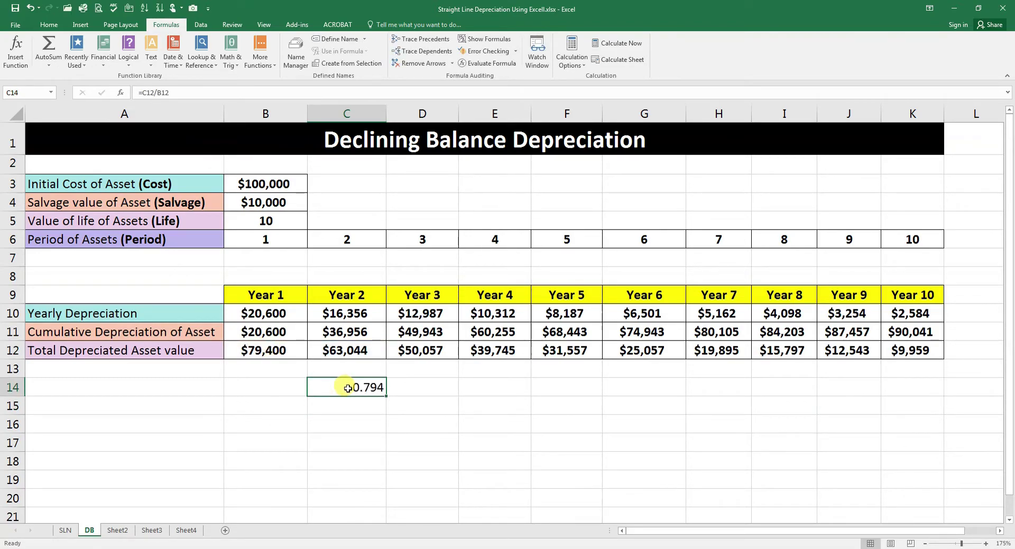
{"action": "left_click", "coordinate": [49, 24]}
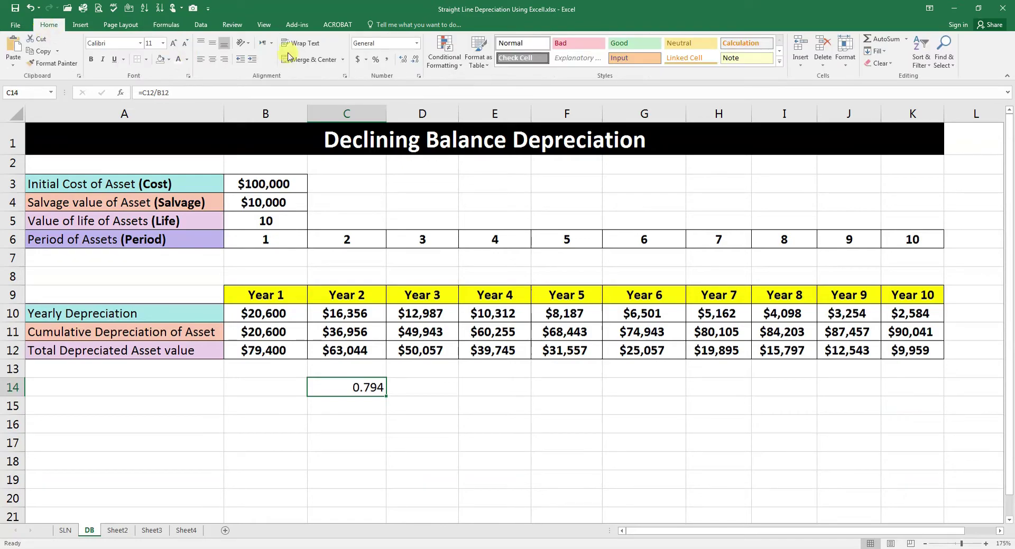
{"action": "left_click", "coordinate": [375, 60]}
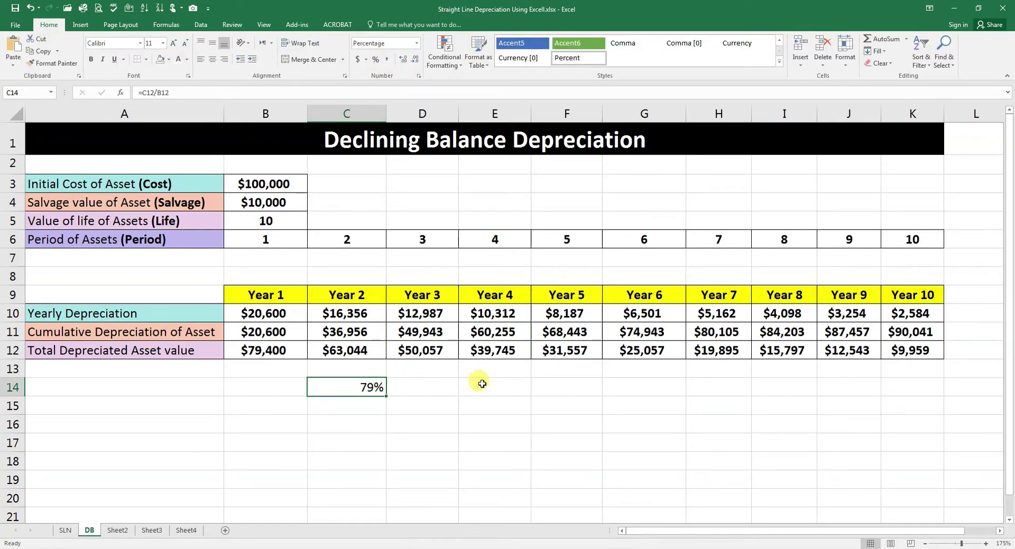
Enter =G12/F12 in E14 as a percentage and compare C14:E14, both 79%.
{"action": "left_click", "coordinate": [501, 383]}
{"action": "type", "text": "="}
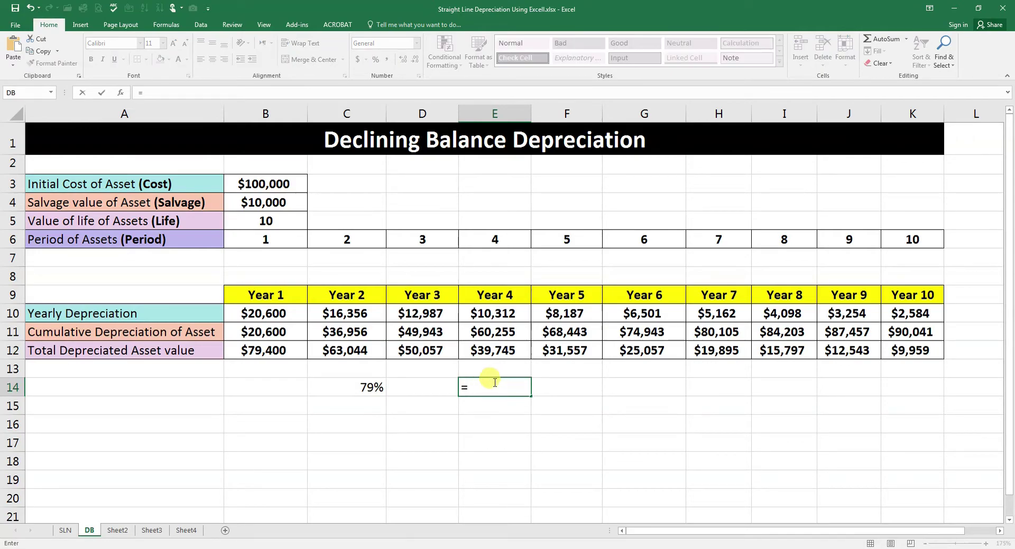
{"action": "left_click", "coordinate": [640, 349]}
{"action": "type", "text": "/"}
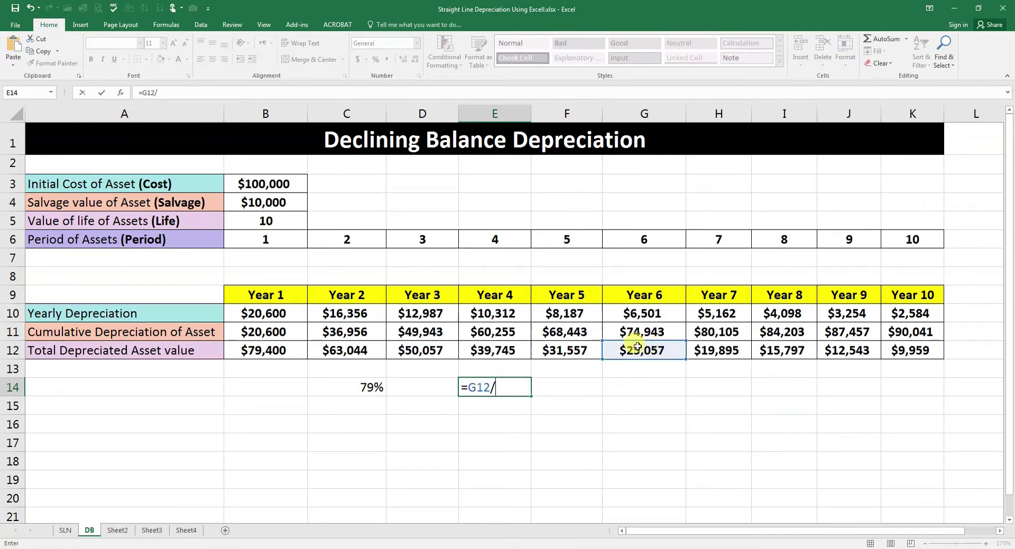
{"action": "left_click", "coordinate": [548, 353]}
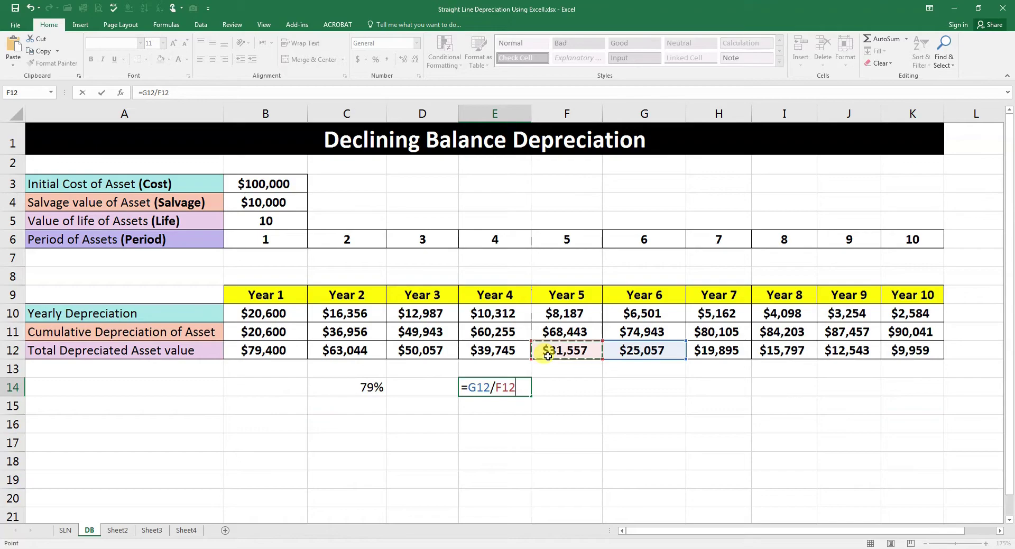
{"action": "key", "text": "Return"}
{"action": "left_click", "coordinate": [483, 385]}
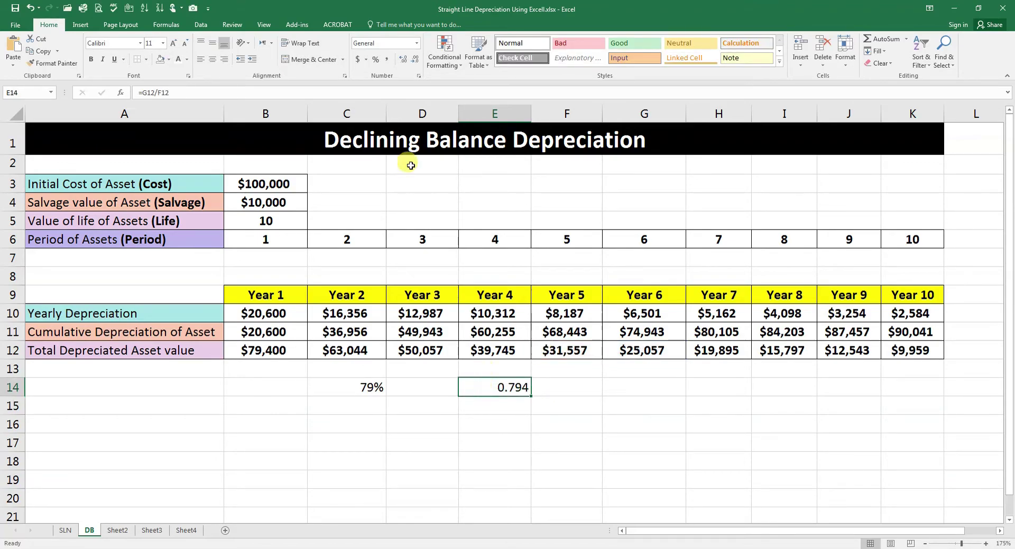
{"action": "left_click", "coordinate": [375, 59]}
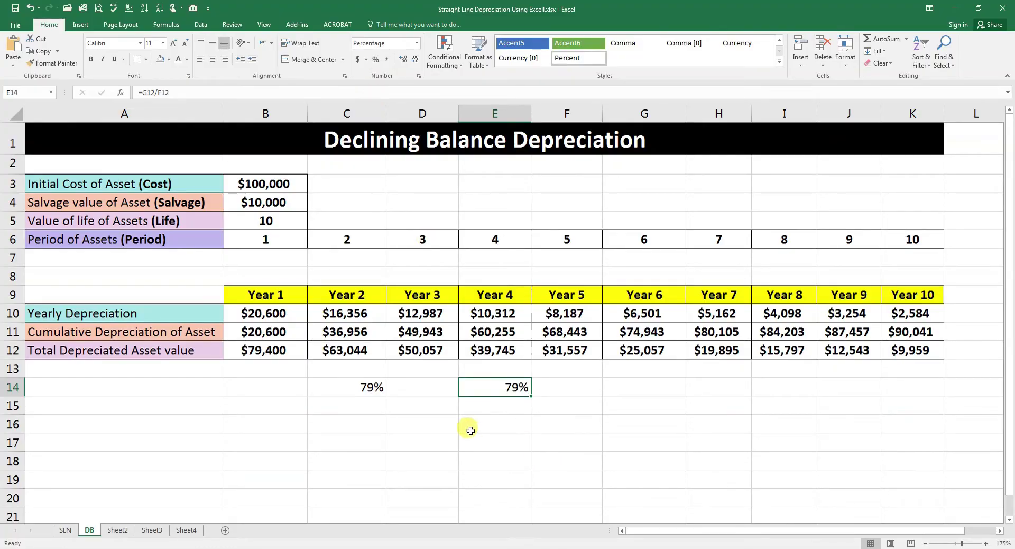
{"action": "left_click_drag", "start_coordinate": [356, 386], "coordinate": [509, 394]}
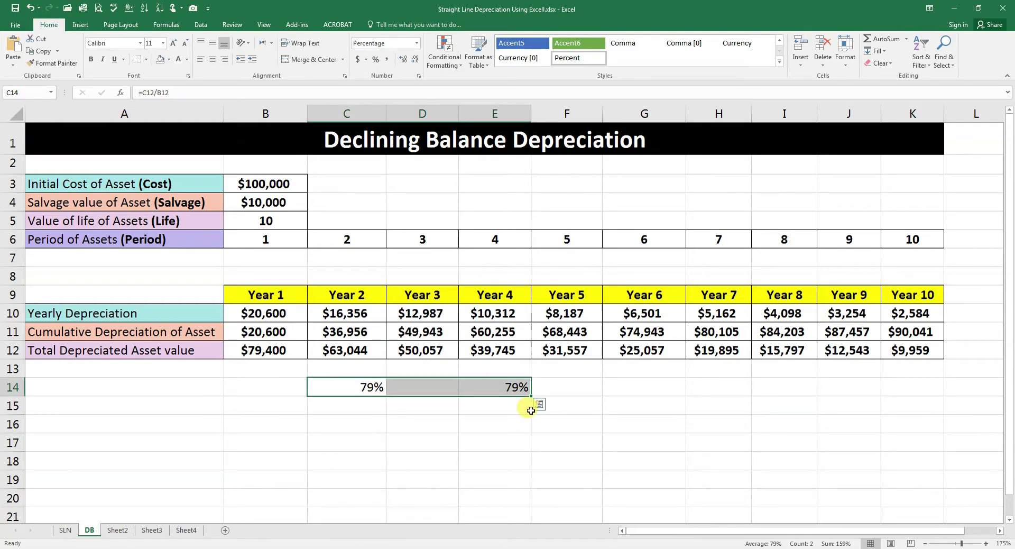
{"action": "left_click", "coordinate": [343, 409]}
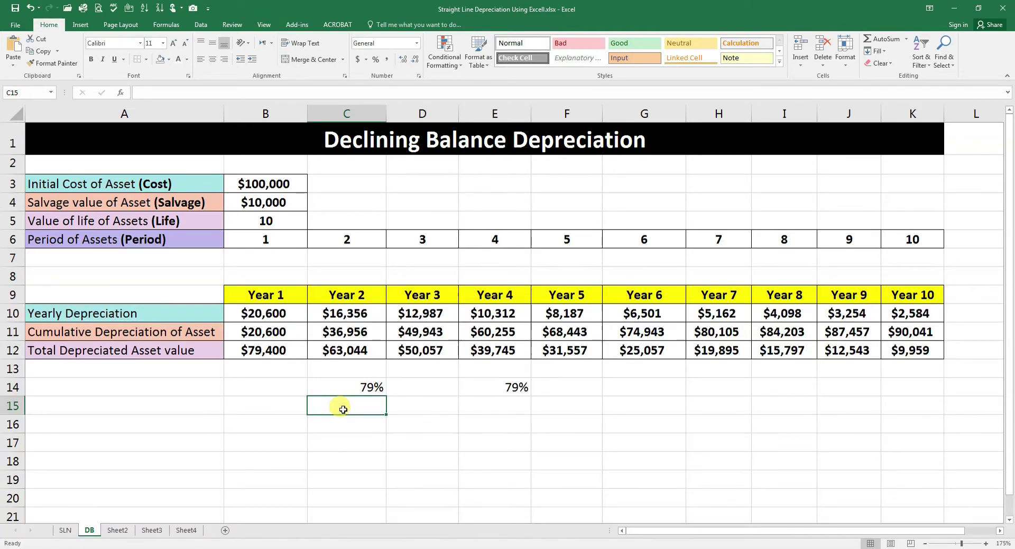
Enter 100% in C15 and =C15-C14 in C16, giving a 21% rate.
{"action": "type", "text": "10%"}
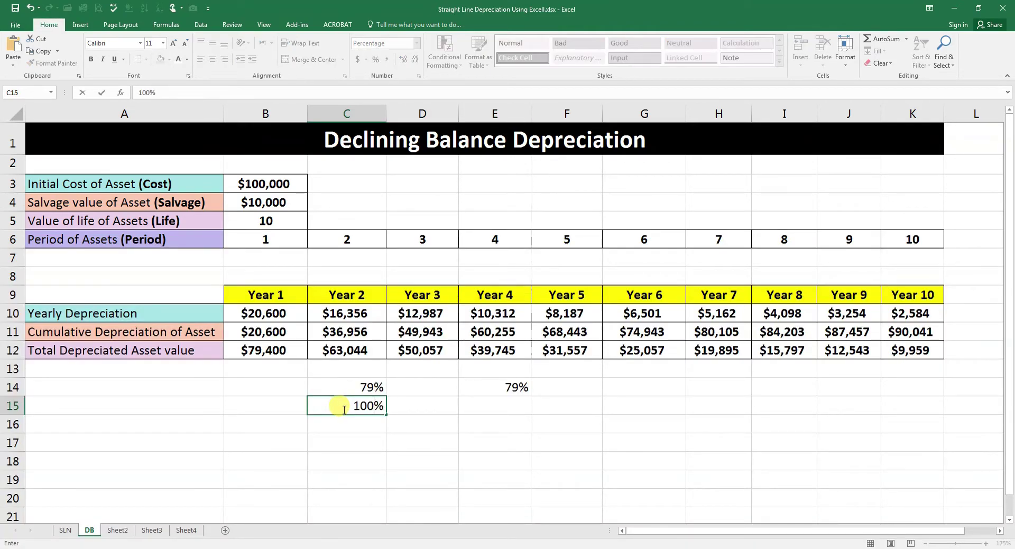
{"action": "key", "text": "Down"}
{"action": "type", "text": "="}
{"action": "left_click", "coordinate": [357, 406]}
{"action": "type", "text": "-"}
{"action": "left_click", "coordinate": [366, 383]}
{"action": "key", "text": "Return"}
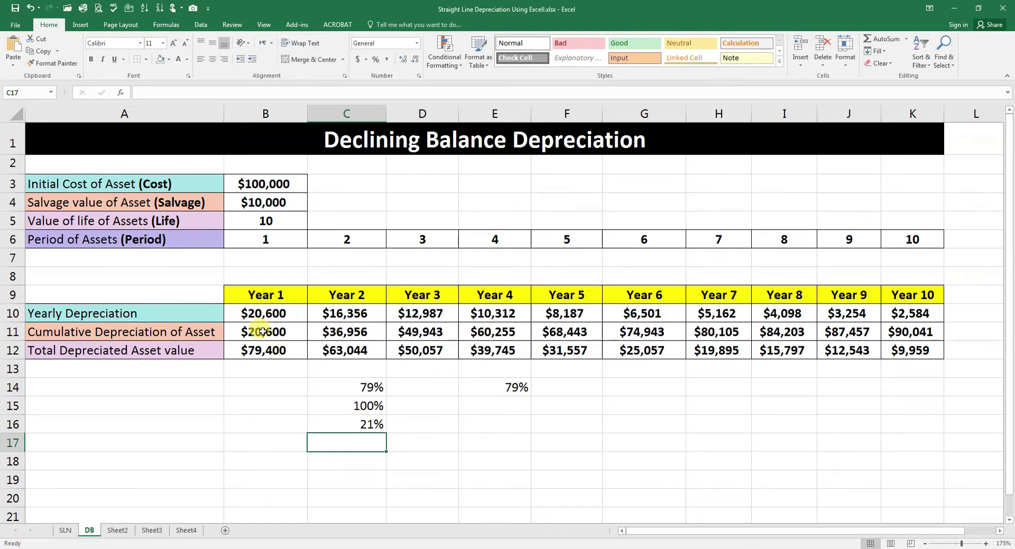
Enter =B3*C16 in B17 for the Year 1 check, giving $20,600.
{"action": "left_click", "coordinate": [276, 441]}
{"action": "type", "text": "="}
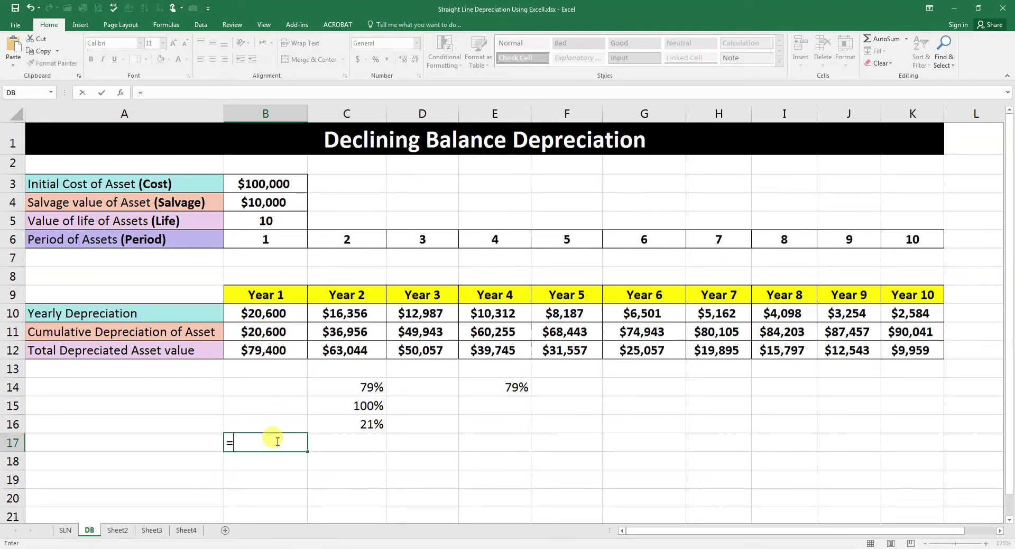
{"action": "left_click", "coordinate": [271, 183]}
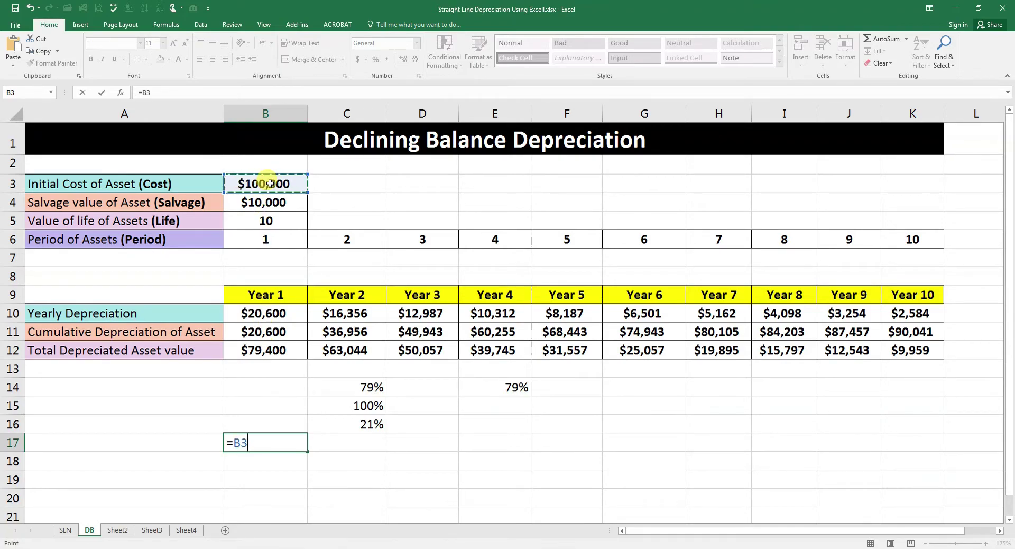
{"action": "type", "text": "*"}
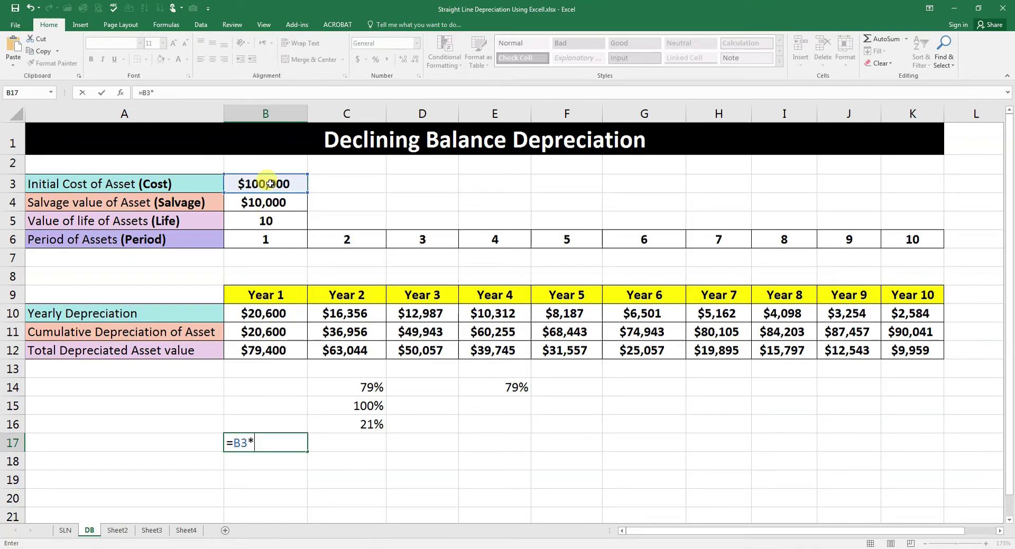
{"action": "left_click", "coordinate": [335, 422]}
{"action": "key", "text": "Return"}
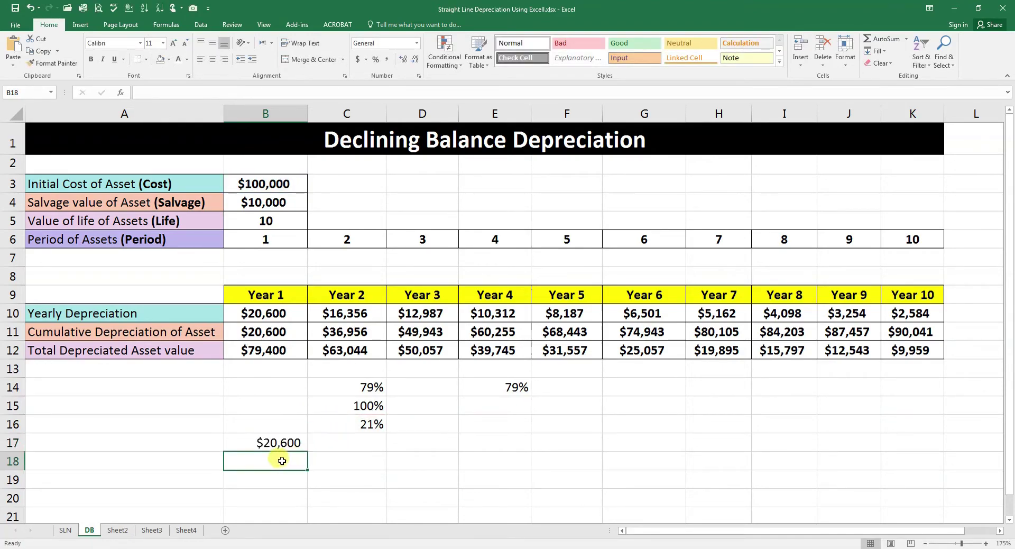
{"action": "left_click", "coordinate": [358, 442]}
{"action": "type", "text": "="}
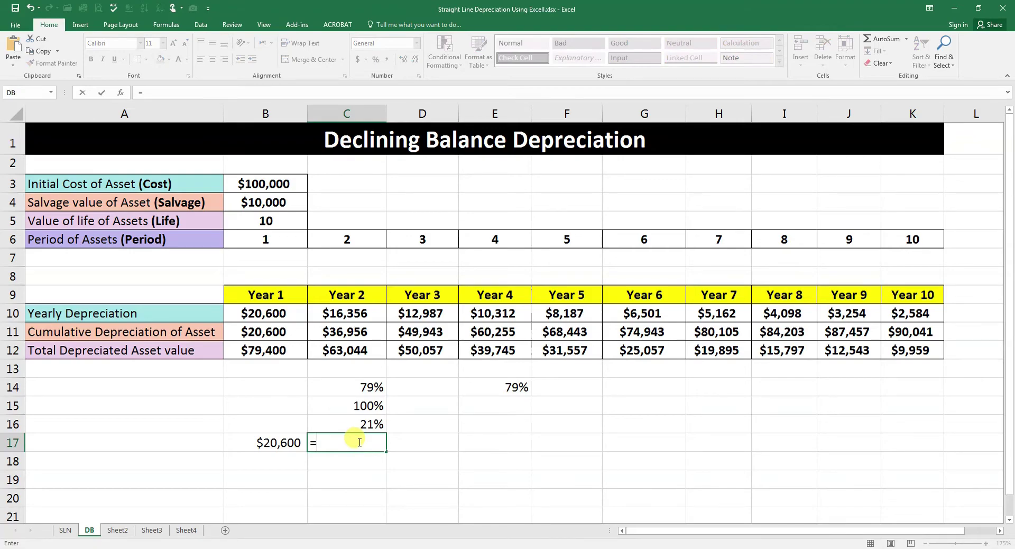
Finish =B12*C16 in C17 ($16,356.40) and compare it with C10.
{"action": "left_click", "coordinate": [266, 350]}
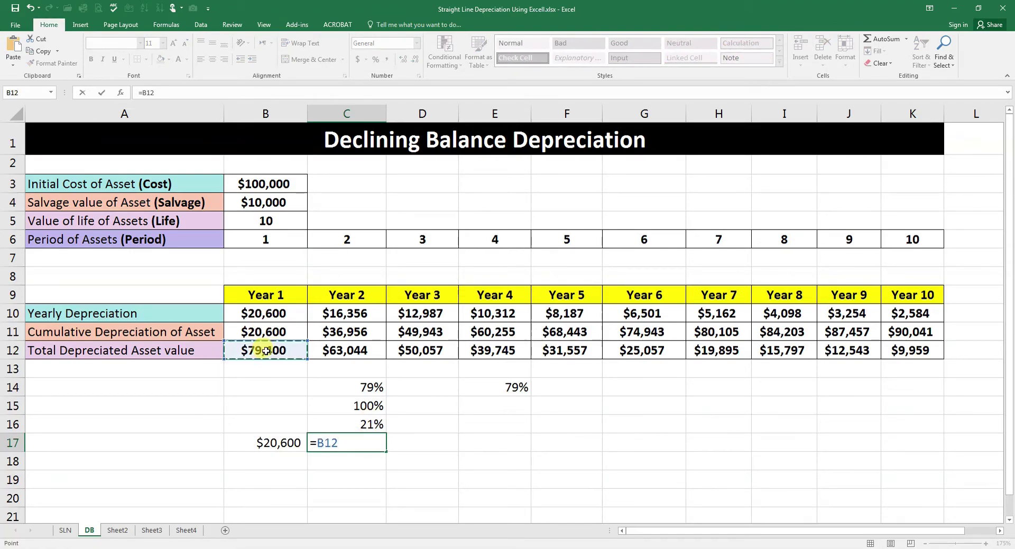
{"action": "type", "text": "*"}
{"action": "left_click", "coordinate": [351, 421]}
{"action": "key", "text": "Return"}
{"action": "left_click", "coordinate": [353, 446]}
{"action": "left_click", "coordinate": [344, 310], "text": "ctrl"}
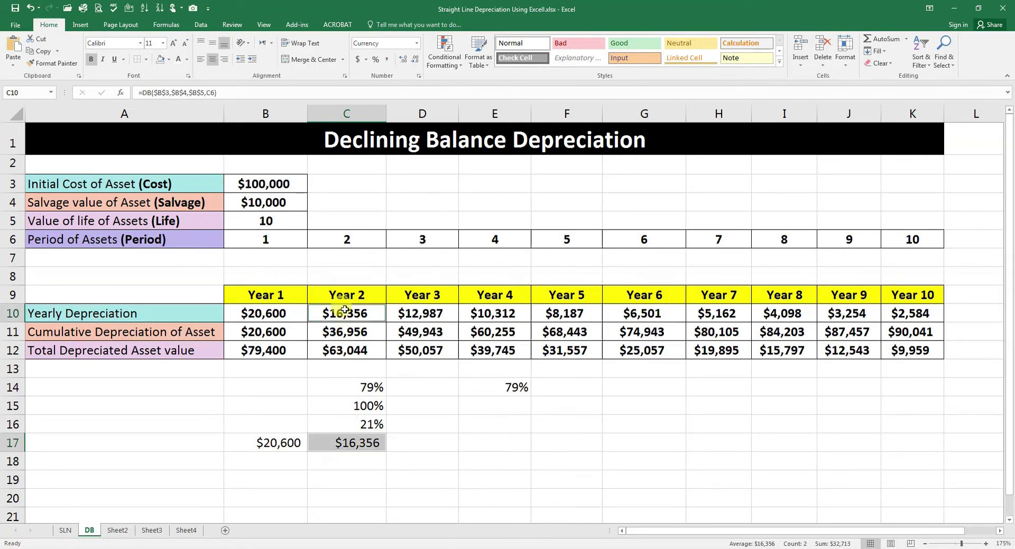
Enter =C12*C16 in D17 ($12,986.98) and compare it with D10.
{"action": "left_click", "coordinate": [427, 442]}
{"action": "type", "text": "="}
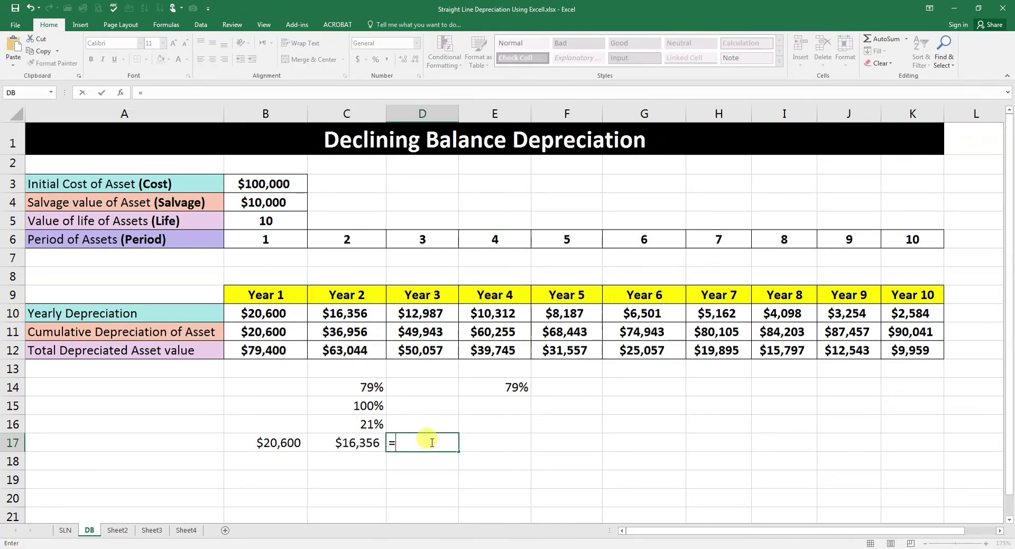
{"action": "left_click", "coordinate": [349, 350]}
{"action": "type", "text": "*"}
{"action": "left_click", "coordinate": [365, 421]}
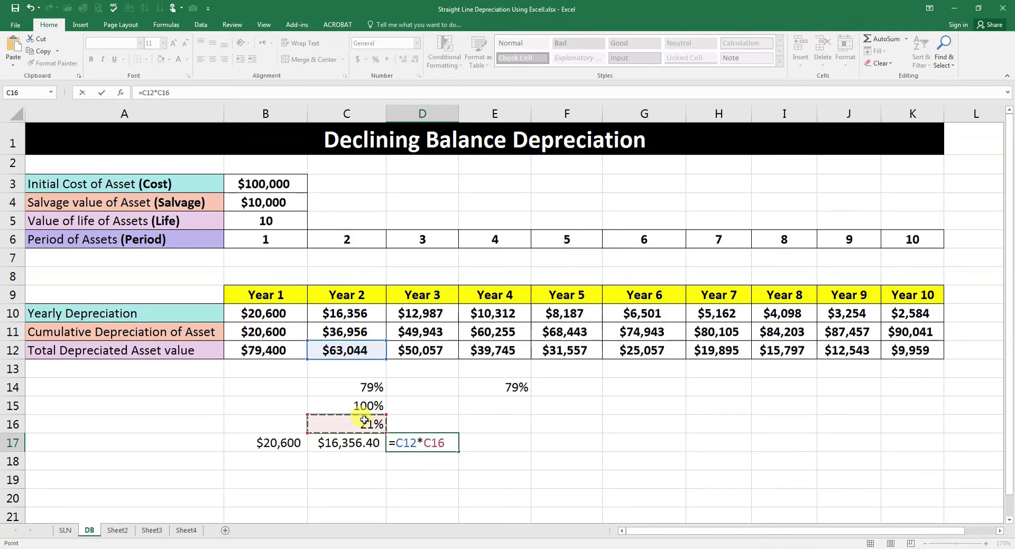
{"action": "key", "text": "Return"}
{"action": "left_click", "coordinate": [420, 443]}
{"action": "left_click", "coordinate": [422, 323], "text": "ctrl"}
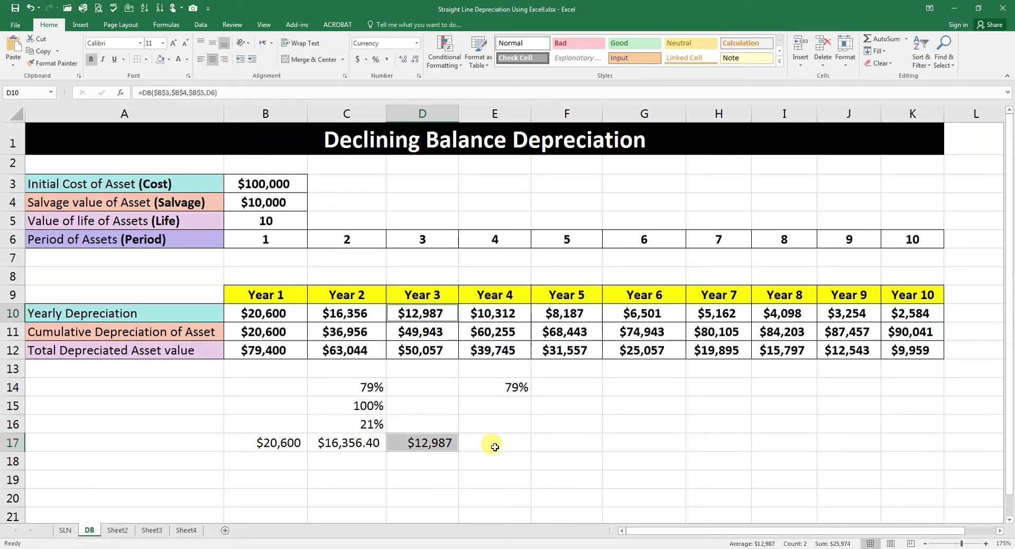
Enter =H12*C16 in I17 ($4,098) and compare it with Year 8 depreciation in I10.
{"action": "left_click", "coordinate": [798, 446]}
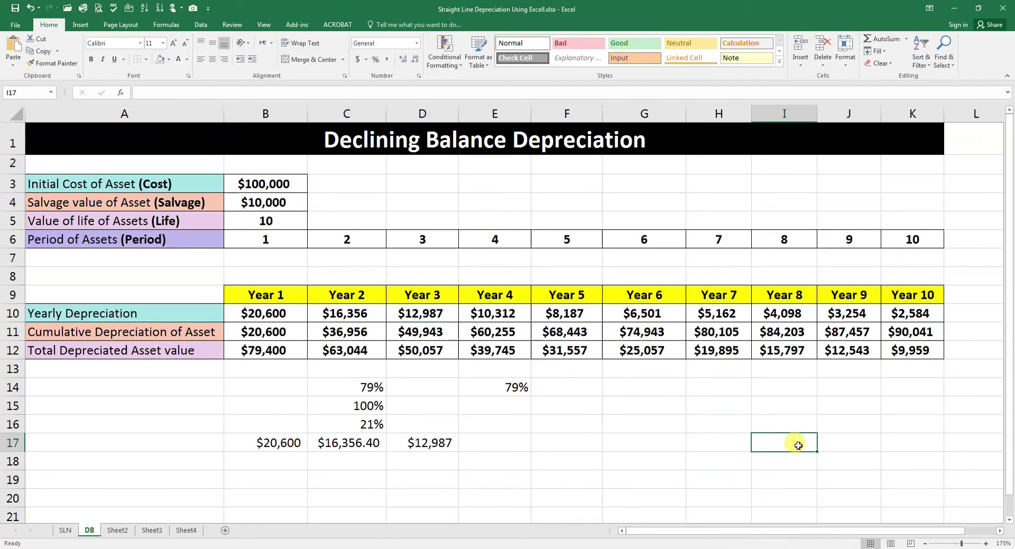
{"action": "type", "text": "="}
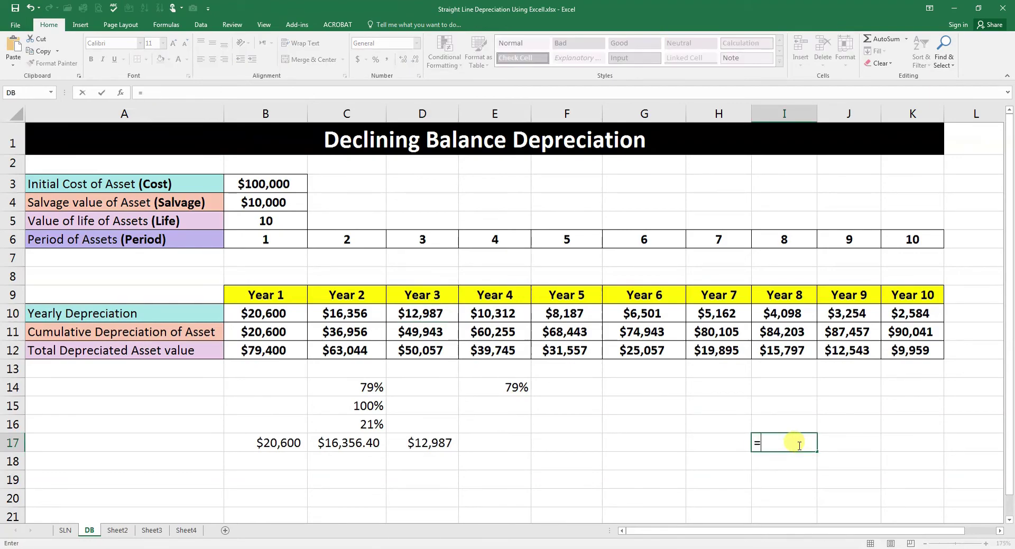
{"action": "left_click", "coordinate": [720, 352]}
{"action": "type", "text": "*"}
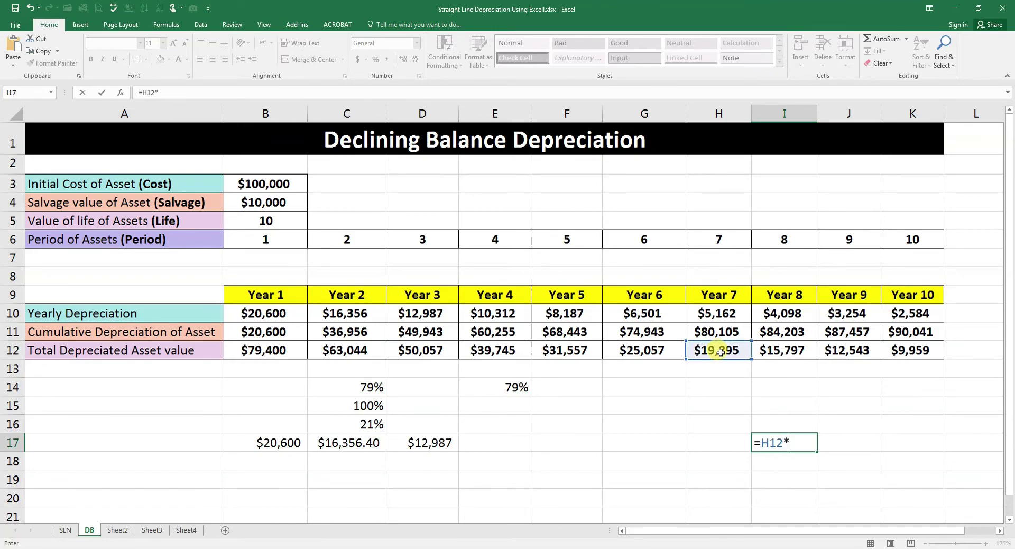
{"action": "left_click", "coordinate": [364, 422]}
{"action": "key", "text": "Return"}
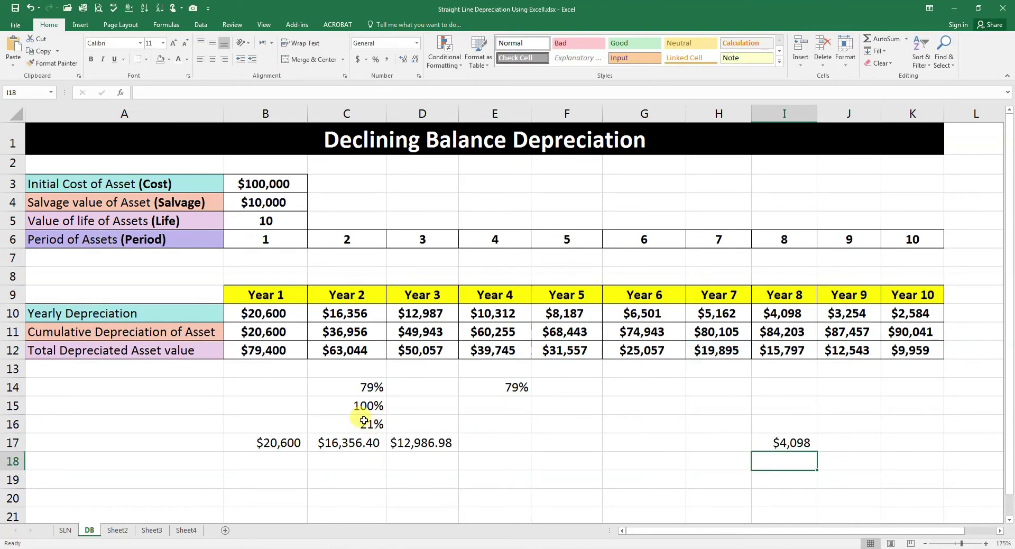
{"action": "left_click", "coordinate": [787, 442]}
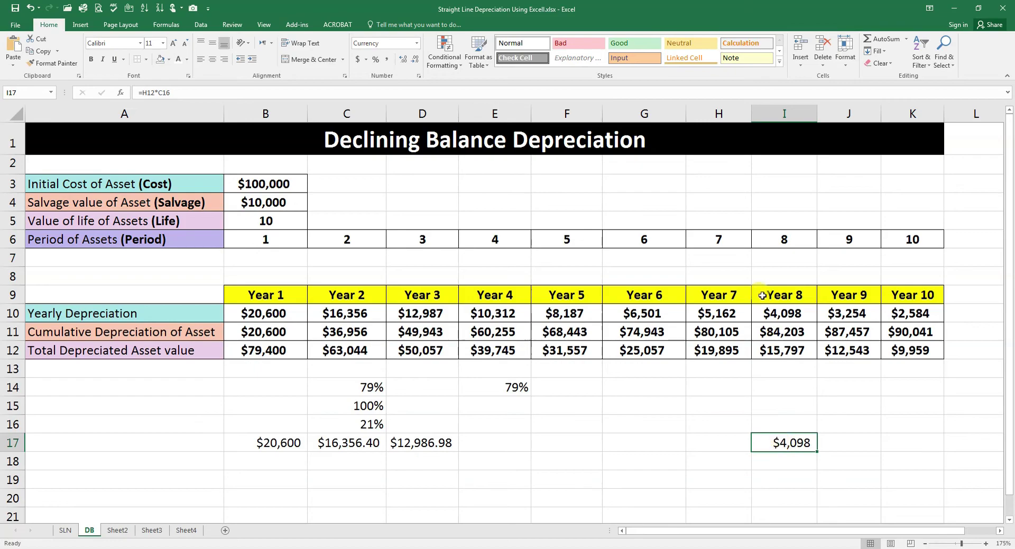
{"action": "left_click", "coordinate": [764, 312], "text": "ctrl"}
{"action": "left_click", "coordinate": [765, 470]}
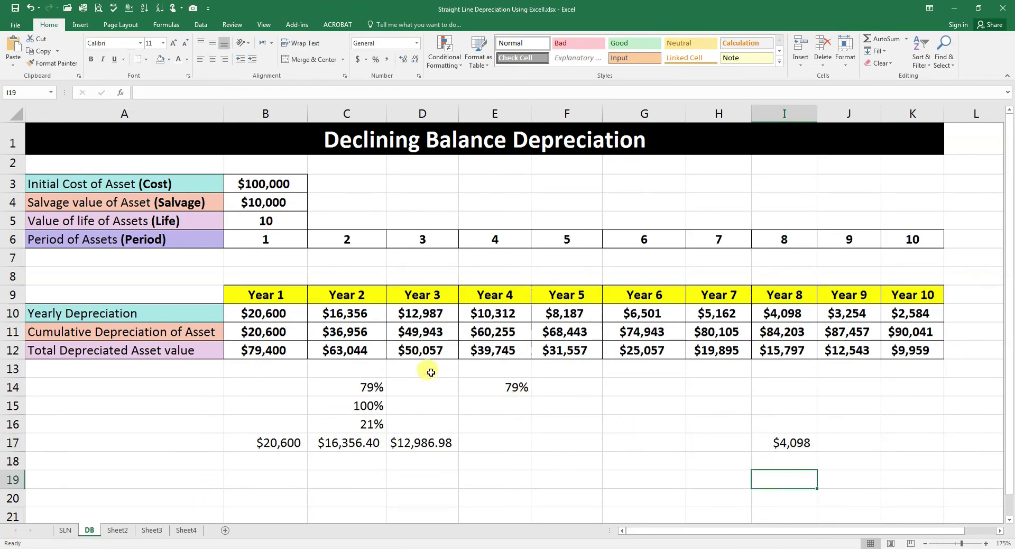
{"action": "left_click", "coordinate": [279, 315]}
{"action": "left_click_drag", "start_coordinate": [279, 314], "coordinate": [549, 312]}
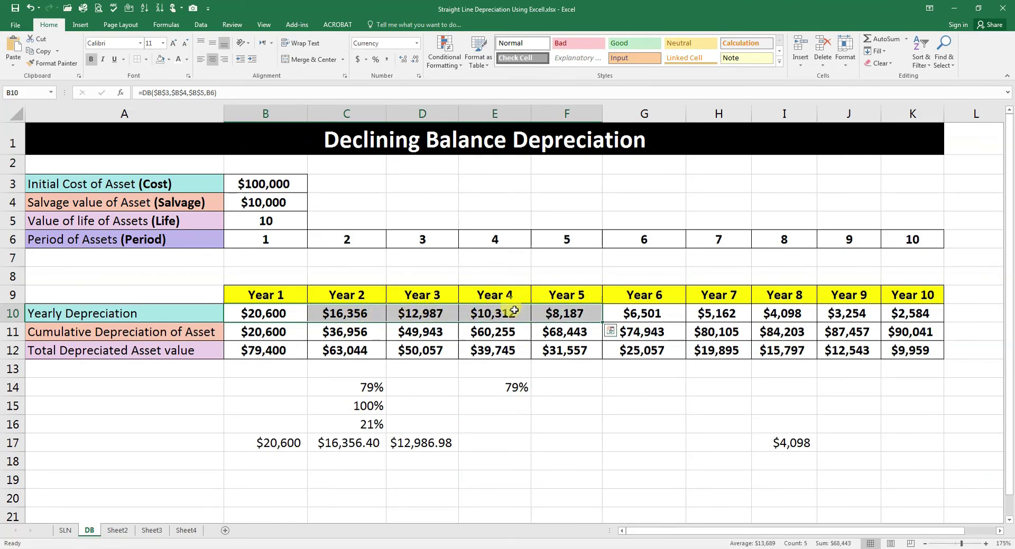
{"action": "left_click", "coordinate": [907, 314]}
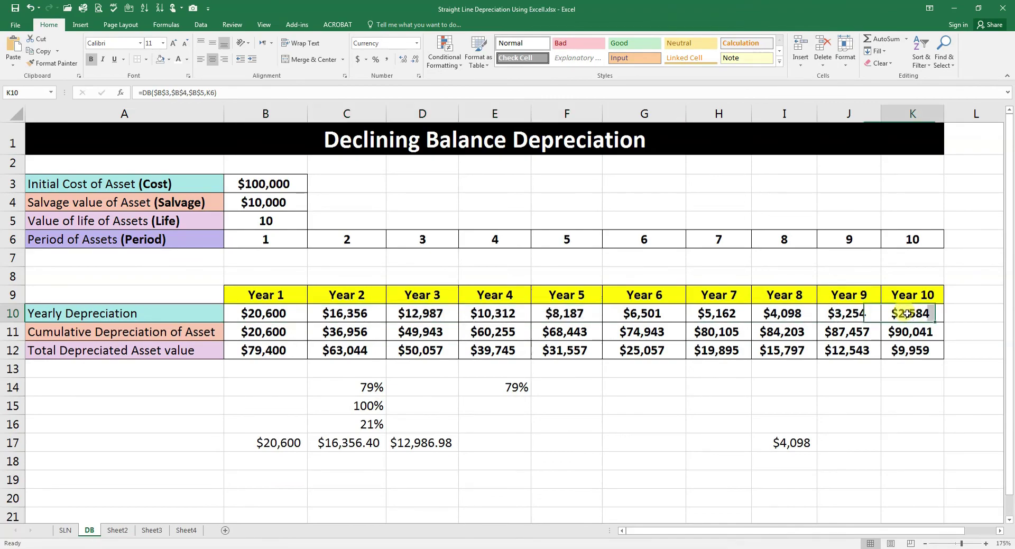
{"action": "left_click", "coordinate": [556, 448]}
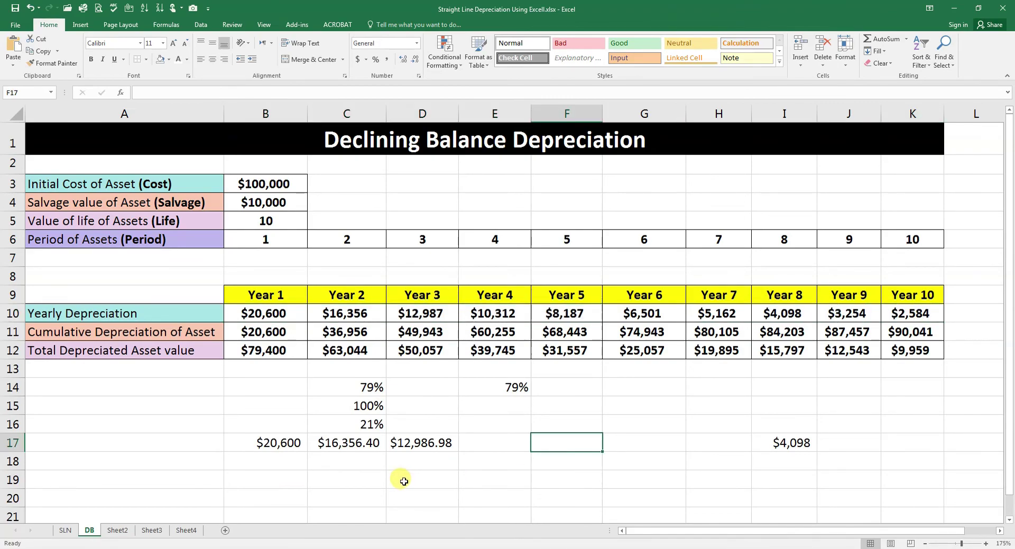